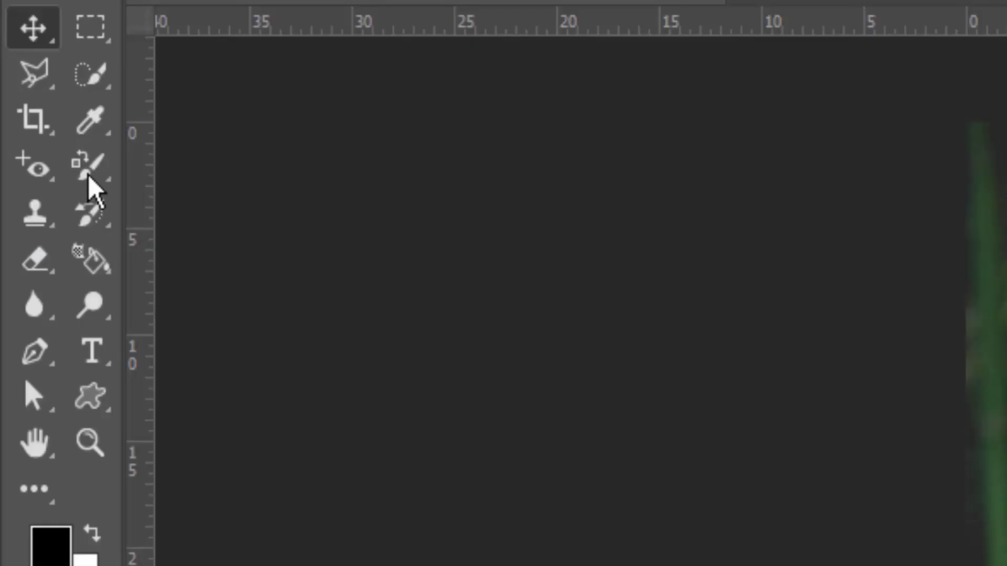
Select the Color Replacement Tool with a 300-pixel brush set to Hue mode
right_click(88, 175)
click(232, 237)
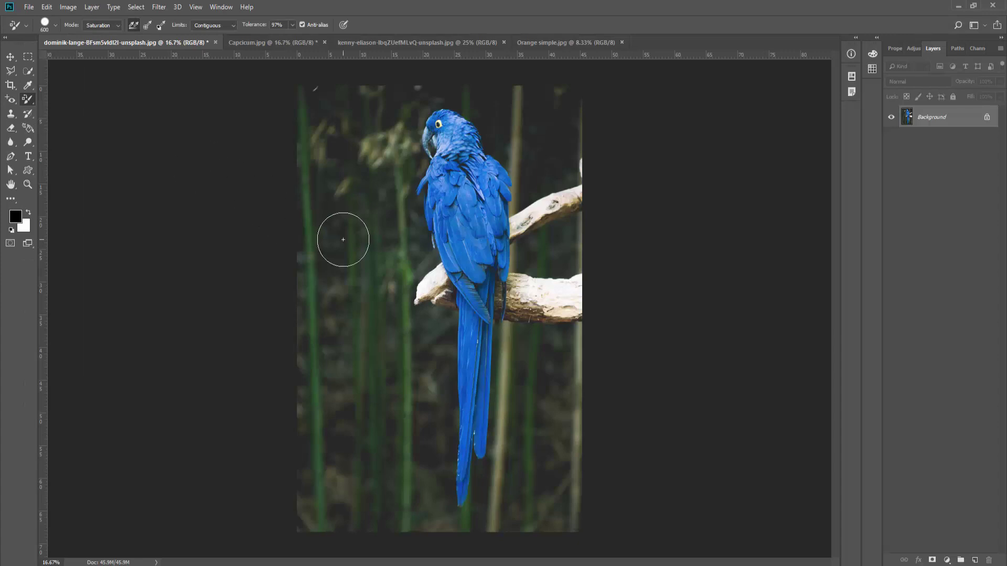
key(bracketleft)
key(bracketleft)
key(bracketleft)
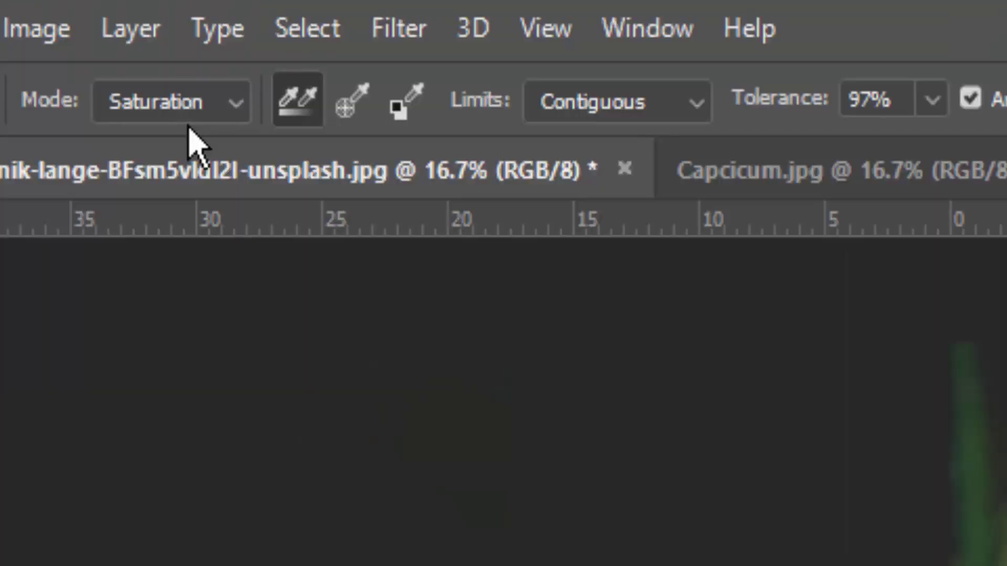
click(116, 25)
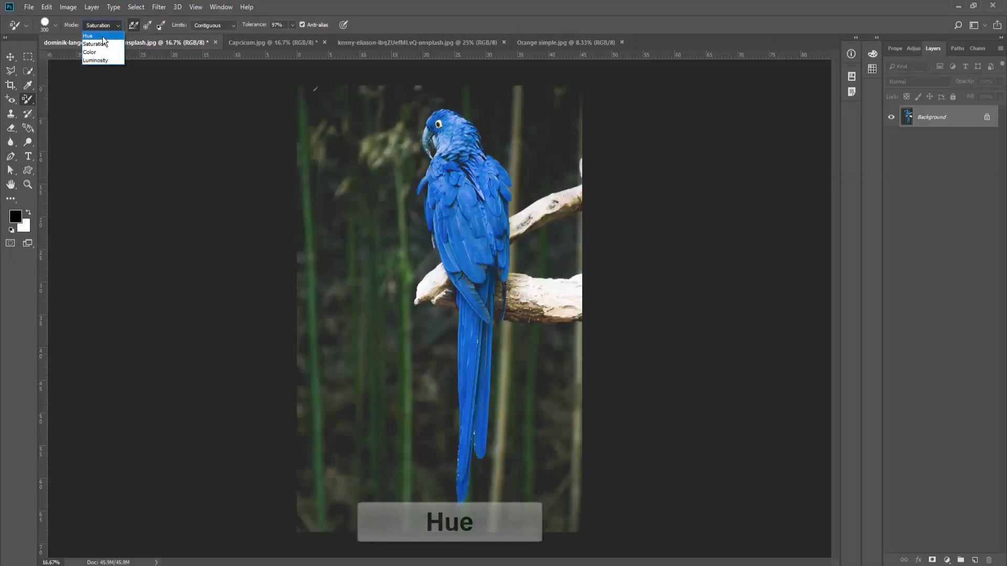
click(104, 37)
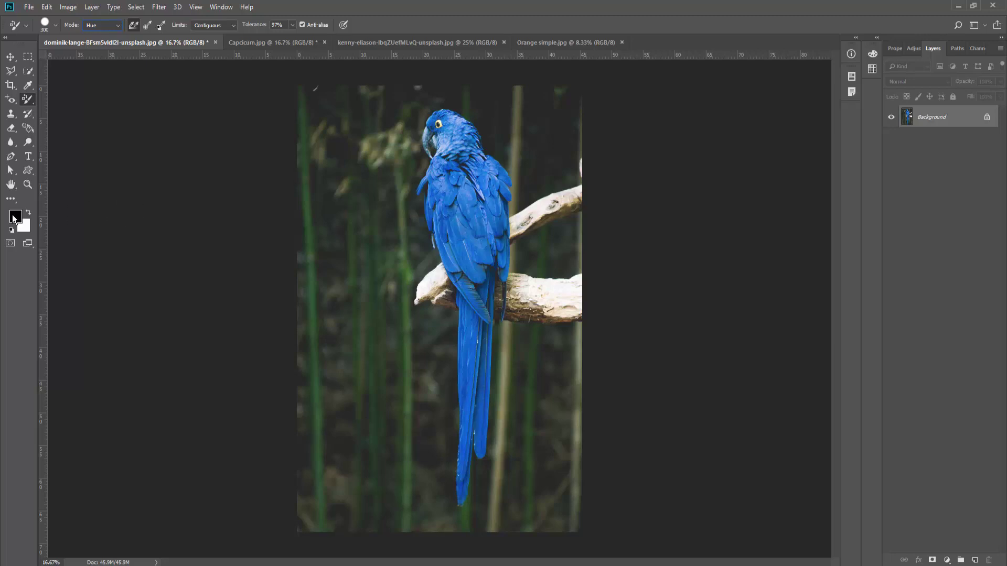
Make bright green (#00fd1e) the foreground colour and paint the parrot's head, back and tail
click(15, 217)
drag(187, 283, 186, 334)
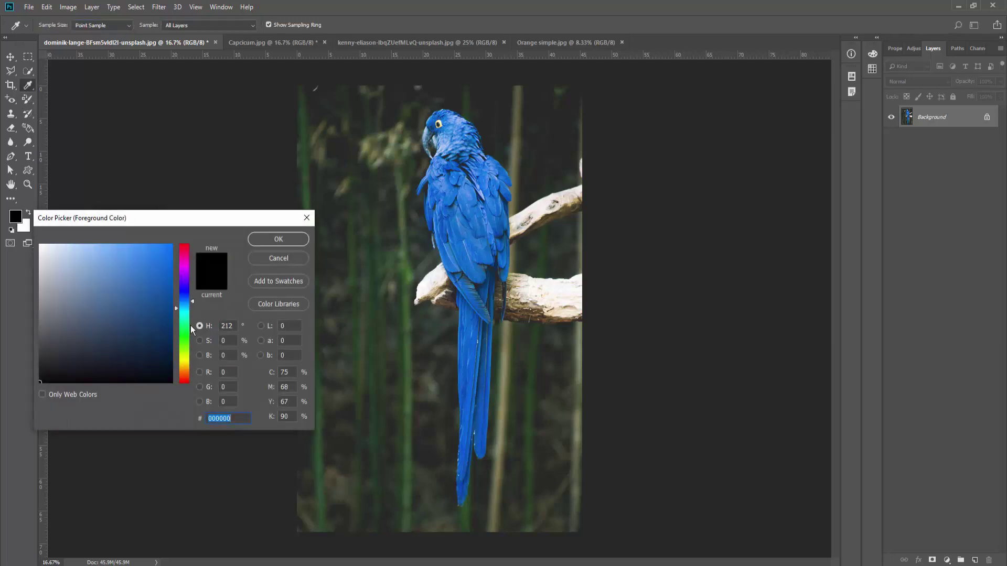
click(177, 245)
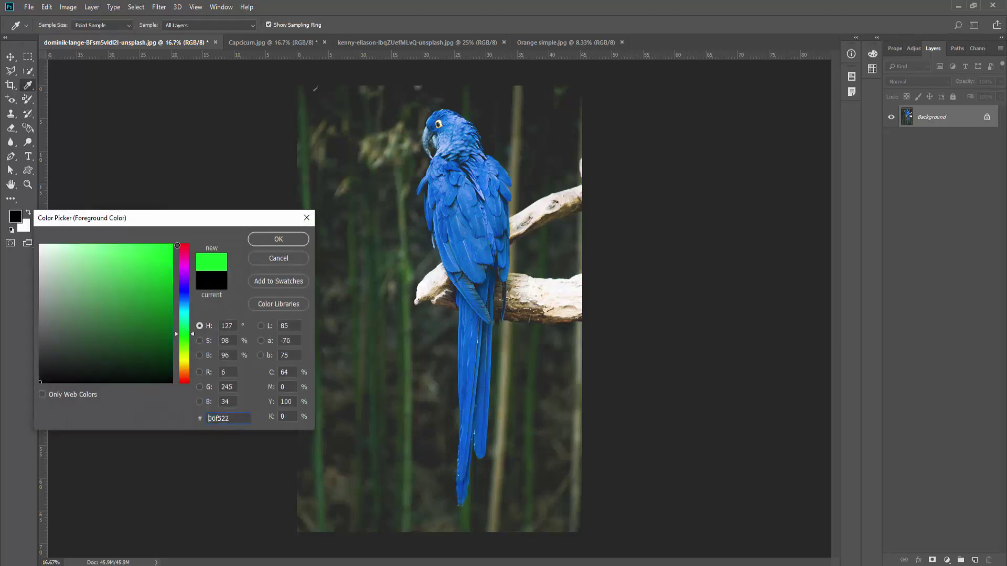
click(278, 240)
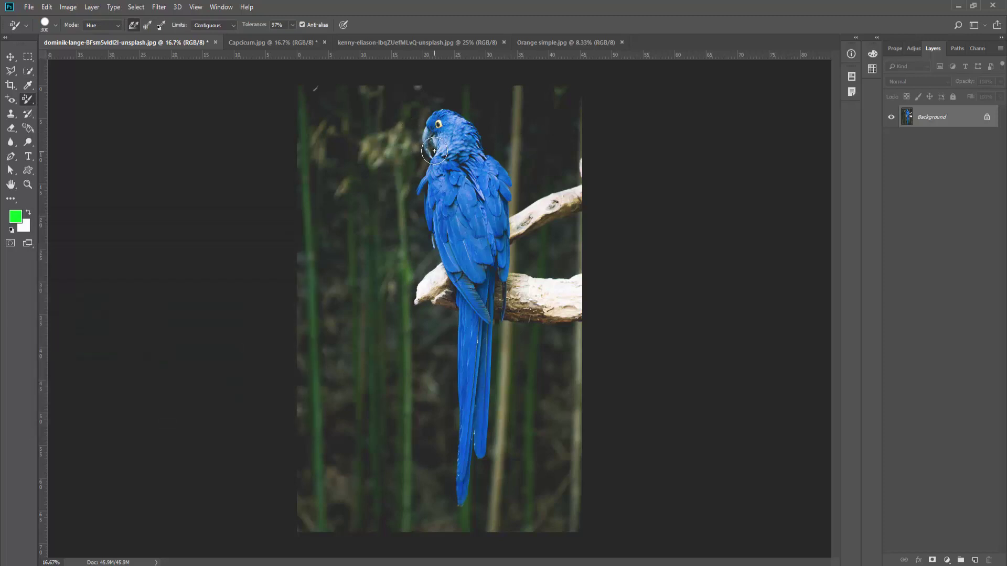
mouse_move(434, 144)
mouse_down()
mouse_move(462, 420)
mouse_move(504, 257)
mouse_move(466, 300)
mouse_move(561, 251)
mouse_up()
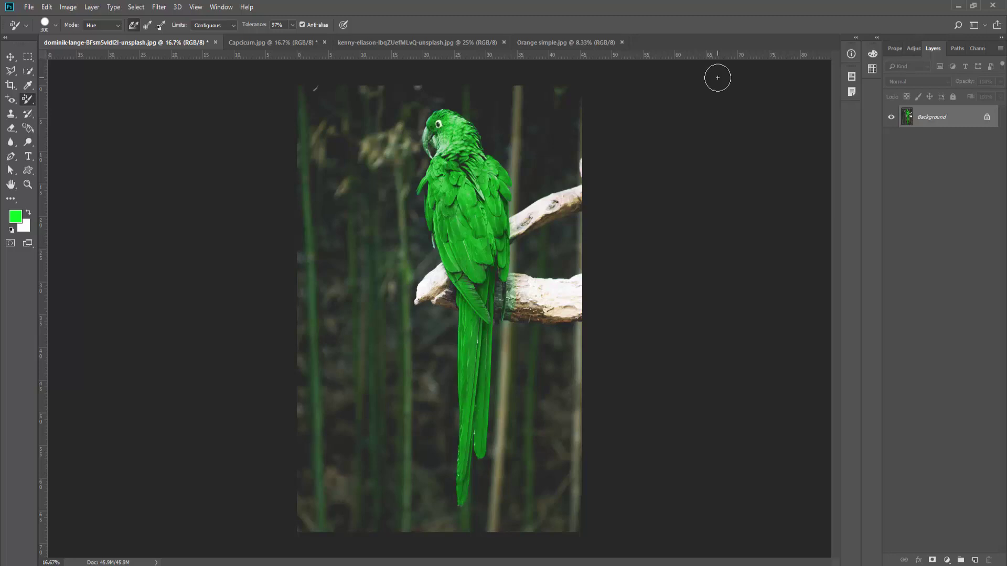
Switch to Saturation mode, brush over the parrot's face, head and back, then undo
click(116, 24)
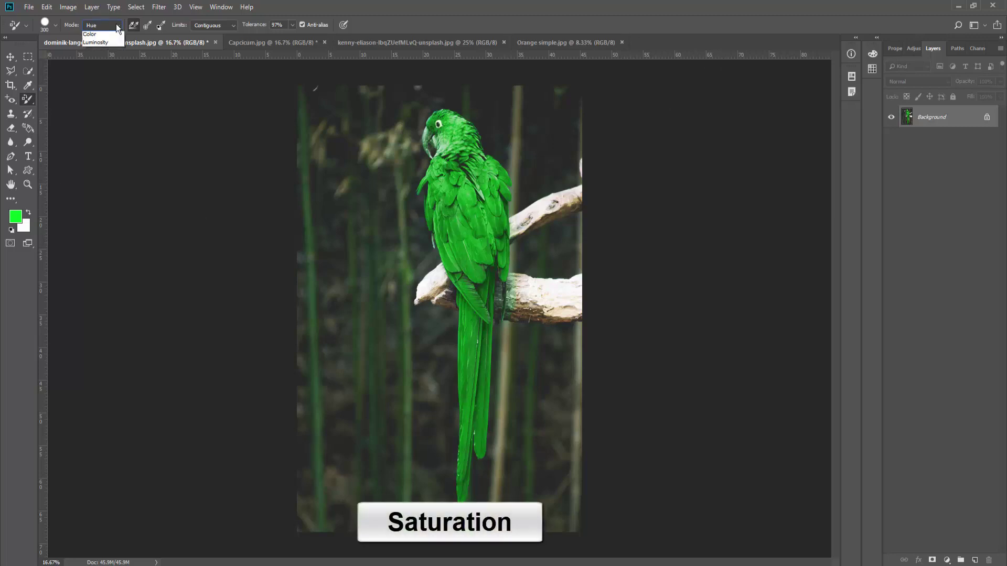
click(101, 45)
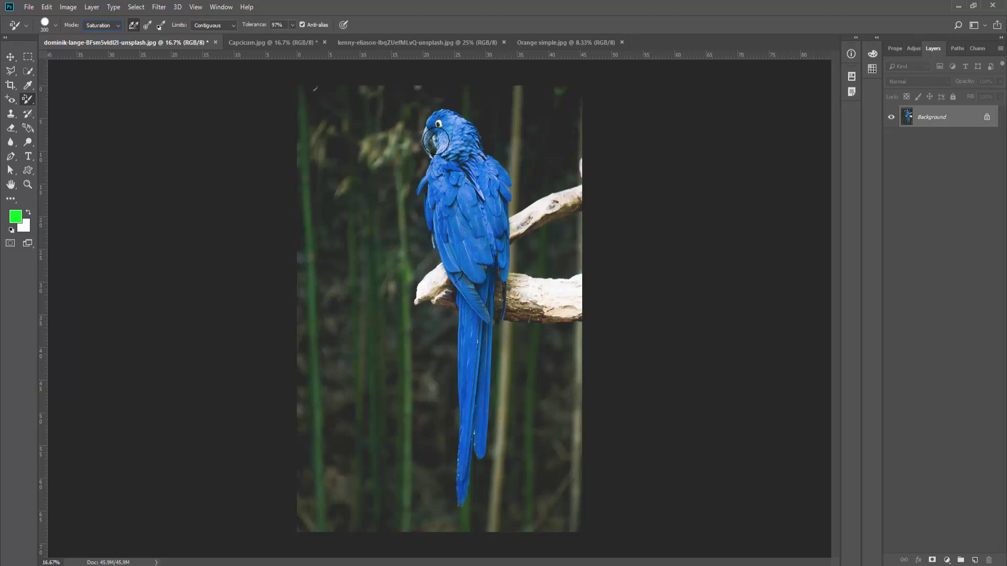
drag(435, 141, 433, 133)
mouse_move(433, 133)
mouse_down()
mouse_move(463, 163)
mouse_move(451, 237)
mouse_move(468, 274)
mouse_move(473, 445)
mouse_move(463, 486)
mouse_move(466, 316)
mouse_move(422, 187)
mouse_move(446, 120)
mouse_move(510, 182)
mouse_move(476, 465)
mouse_move(456, 445)
mouse_move(455, 285)
mouse_move(430, 171)
mouse_move(439, 114)
mouse_move(427, 126)
mouse_move(481, 140)
mouse_move(504, 215)
mouse_move(502, 324)
mouse_move(475, 447)
mouse_move(439, 230)
mouse_move(467, 165)
mouse_up()
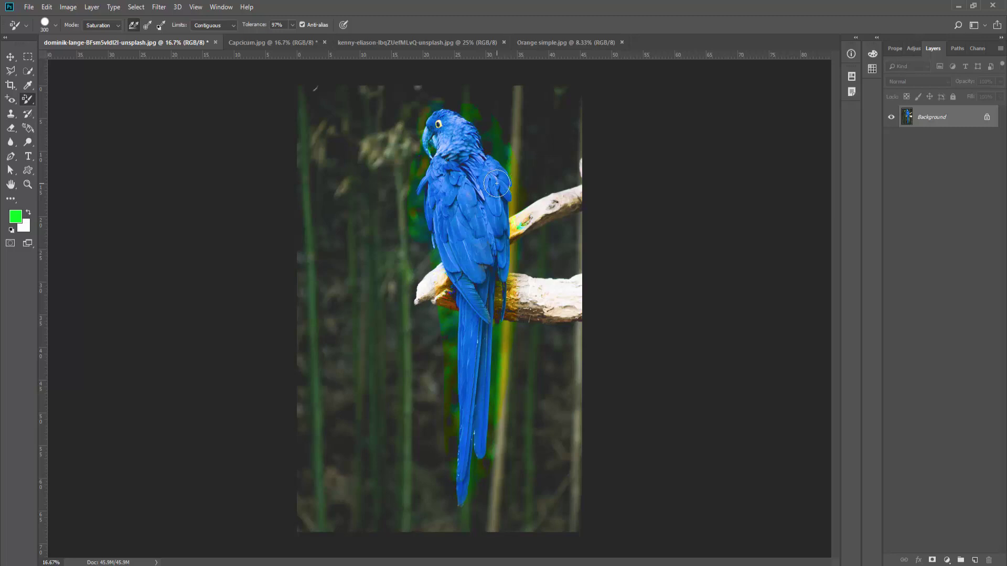
key(ctrl+z)
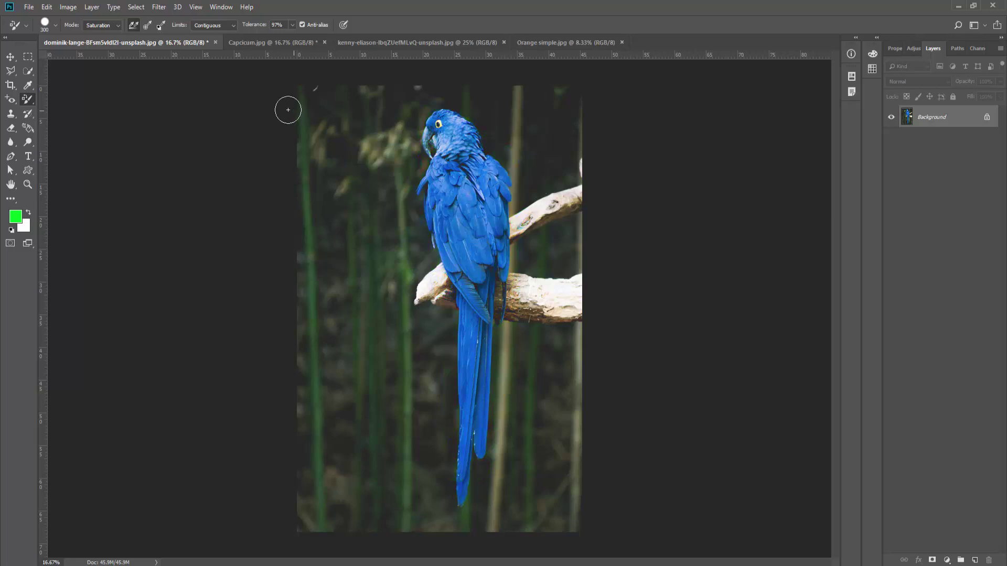
Switch to Color mode and trial-paint the parrot's head, back, wing and left edge green
click(117, 23)
key(Down)
mouse_move(428, 131)
mouse_down()
mouse_move(466, 145)
mouse_move(462, 475)
mouse_up()
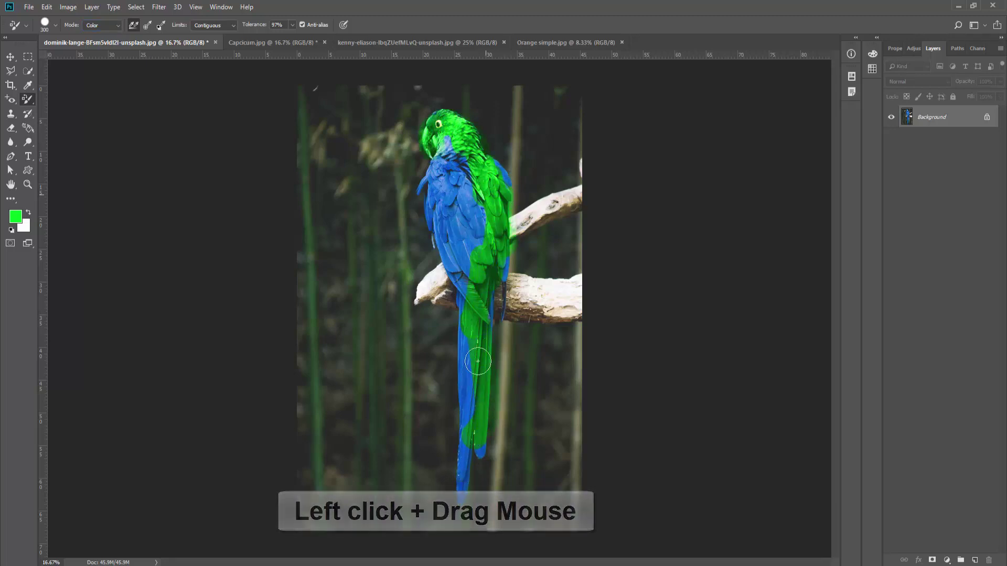
drag(467, 243, 430, 173)
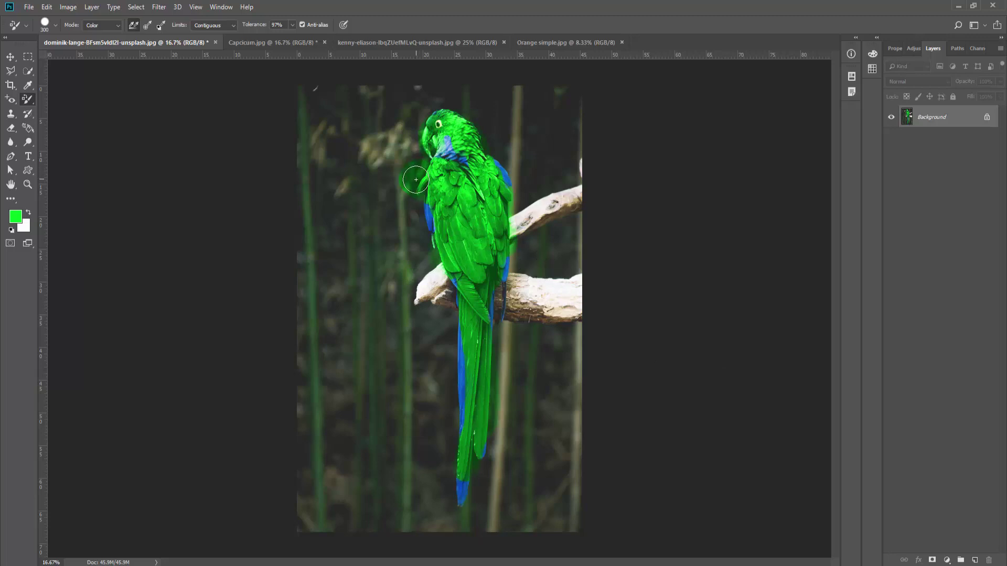
drag(416, 180, 414, 167)
Undo the green, switch to Luminosity mode and lighten the parrot's head around the eye
key(ctrl+z)
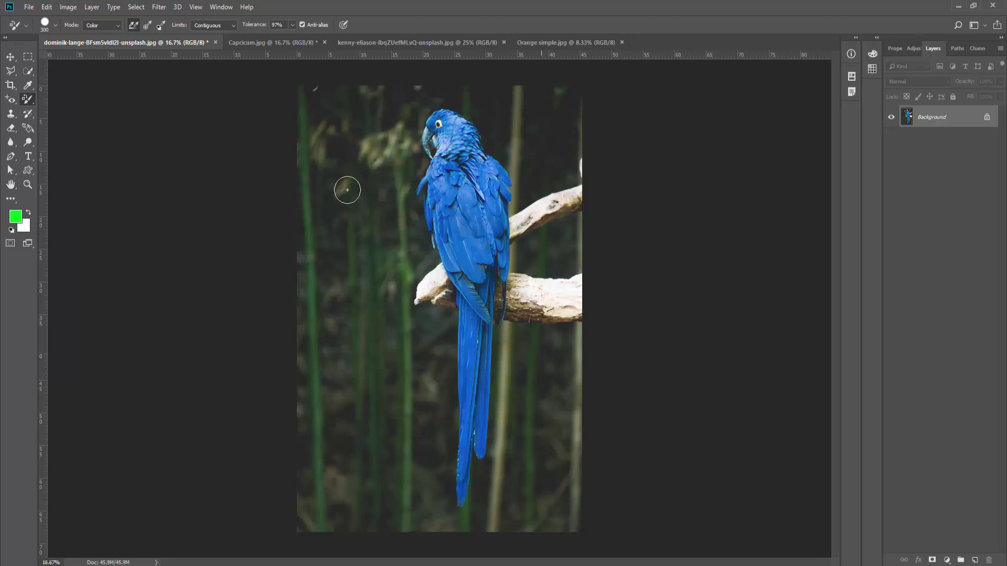
click(103, 25)
click(95, 60)
mouse_move(442, 151)
mouse_down()
mouse_move(443, 129)
mouse_move(487, 194)
mouse_move(466, 251)
mouse_move(465, 224)
mouse_move(467, 430)
mouse_move(463, 361)
mouse_move(495, 206)
mouse_move(483, 236)
mouse_move(458, 144)
mouse_move(474, 246)
mouse_move(489, 227)
mouse_move(449, 202)
mouse_move(459, 150)
mouse_move(465, 186)
mouse_move(465, 169)
mouse_move(483, 196)
mouse_move(454, 155)
mouse_move(493, 184)
mouse_move(463, 173)
mouse_move(467, 161)
mouse_move(495, 230)
mouse_up()
Switch to the Capcicum.jpg peppers image and set the mode back to Hue
click(250, 42)
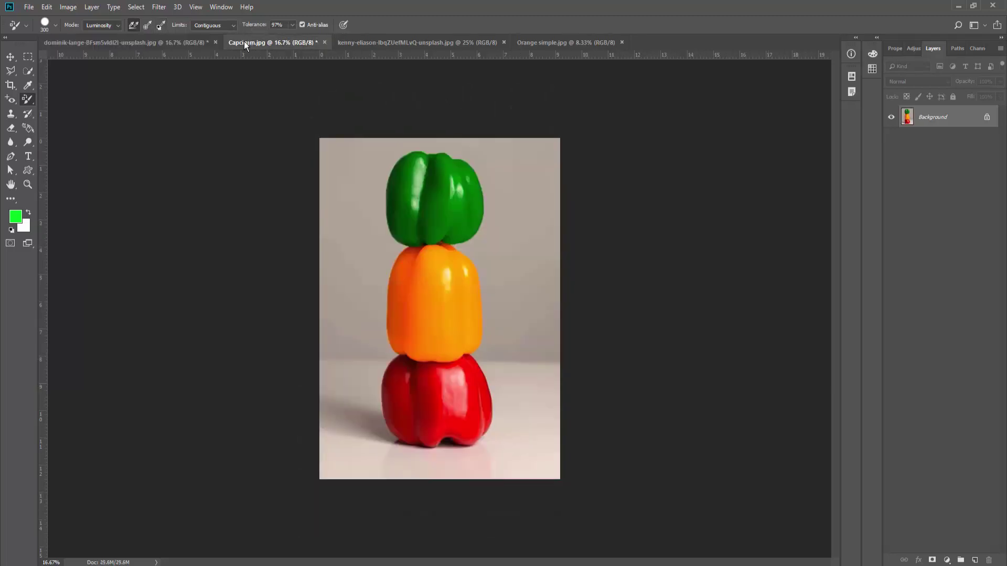
click(108, 25)
click(104, 35)
Make bright magenta (fd00bf) the foreground colour
click(21, 217)
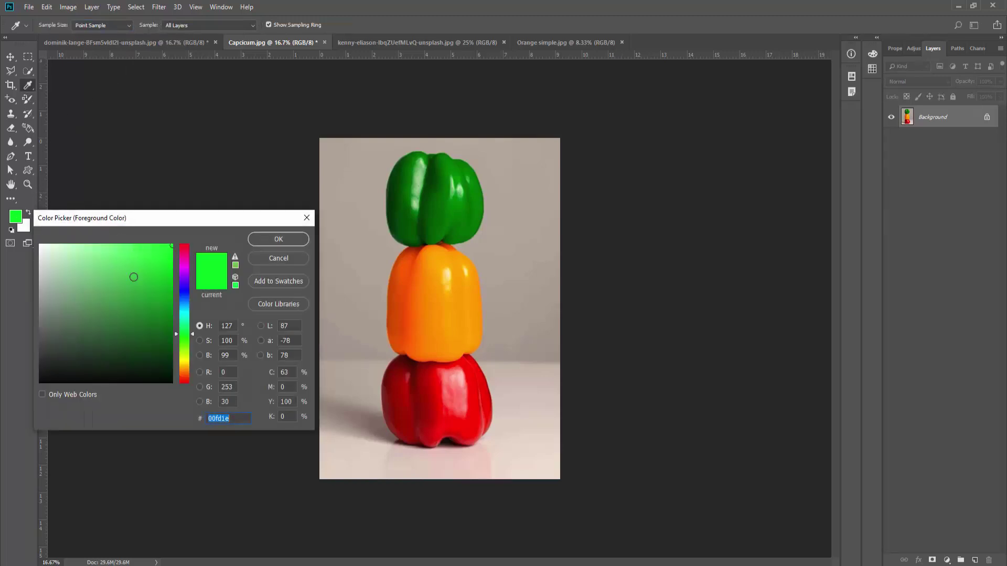
click(183, 257)
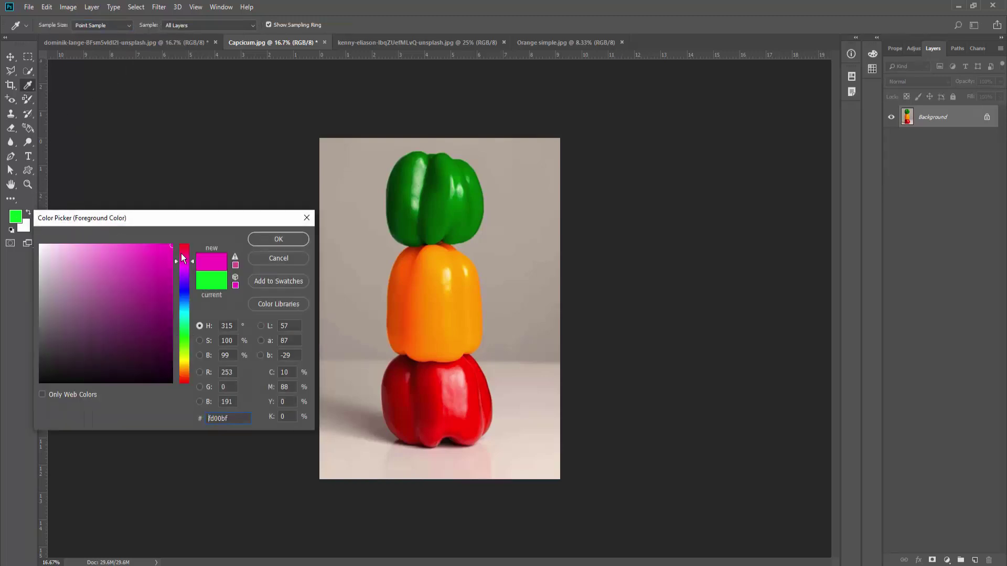
click(277, 240)
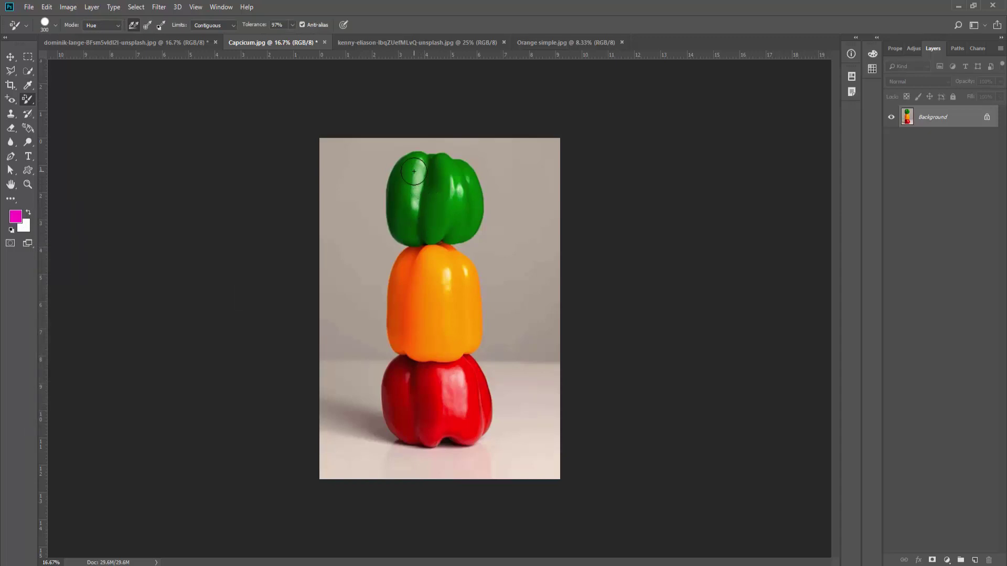
Paint magenta hue across the green, orange and red peppers, then undo the strokes
mouse_move(414, 172)
mouse_down()
mouse_move(431, 183)
mouse_move(432, 412)
mouse_move(413, 212)
mouse_move(458, 210)
mouse_move(450, 393)
mouse_up()
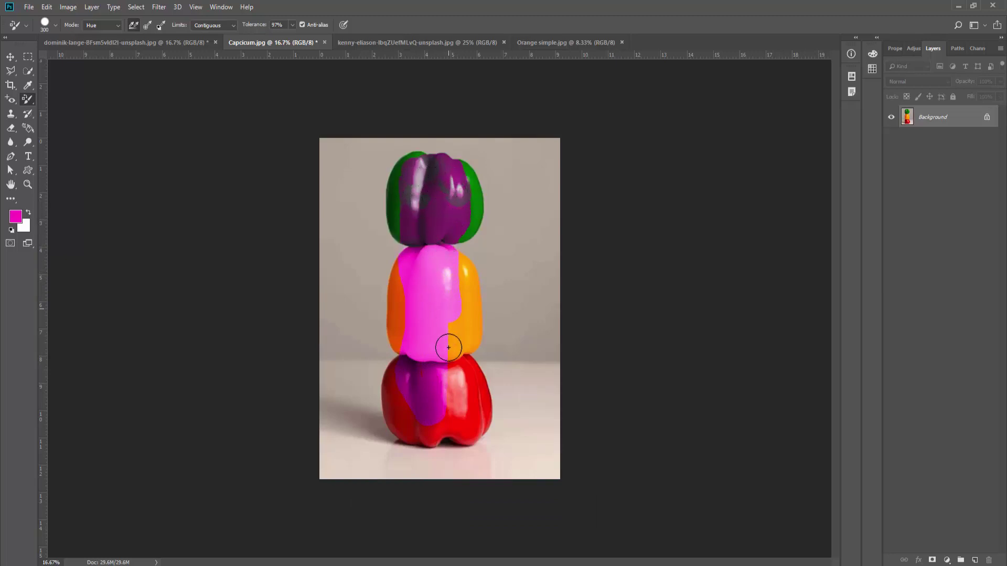
drag(451, 394, 446, 199)
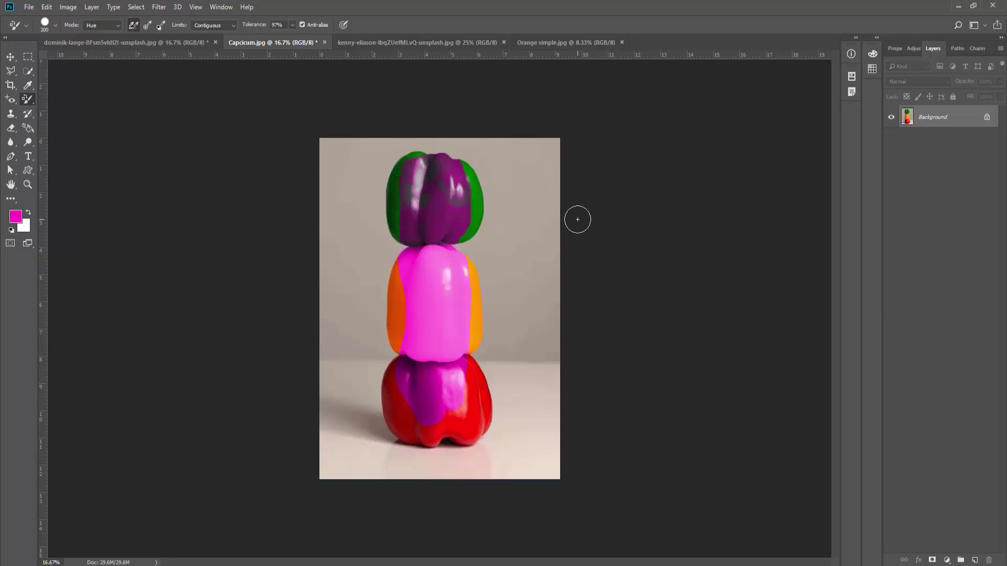
key(ctrl+z)
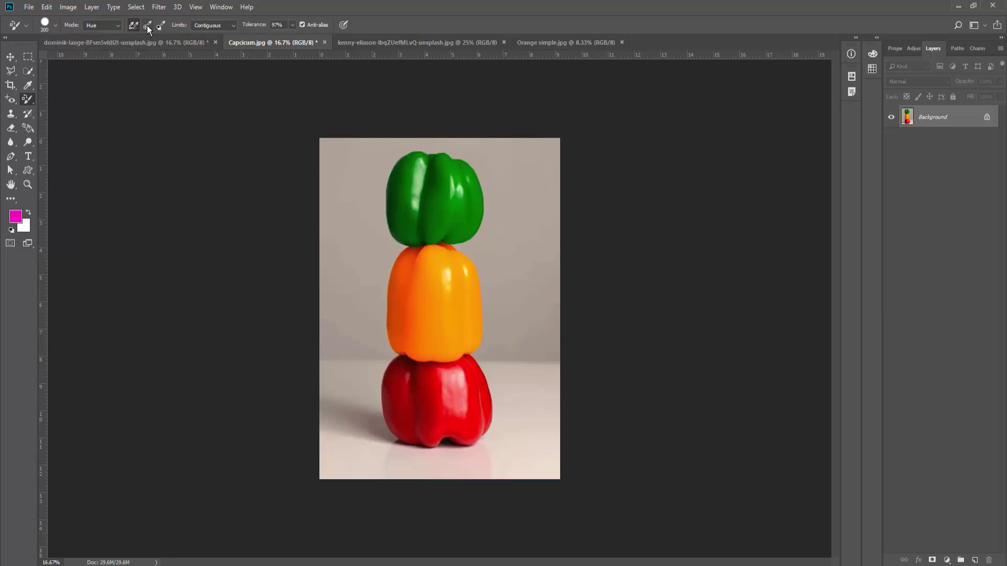
click(148, 25)
drag(433, 195, 436, 259)
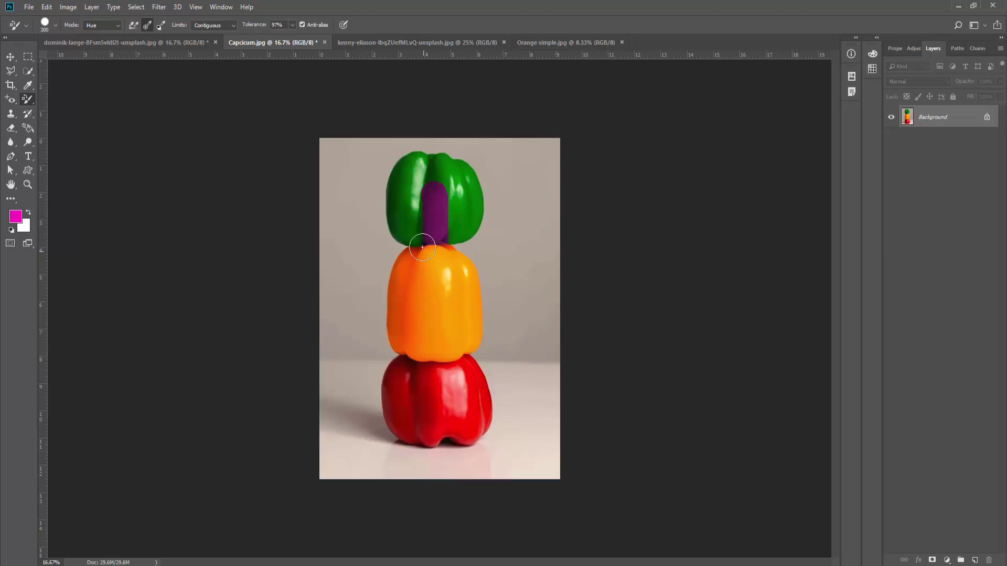
mouse_move(422, 240)
mouse_down()
mouse_move(411, 195)
mouse_move(419, 181)
mouse_move(447, 179)
mouse_move(445, 236)
mouse_up()
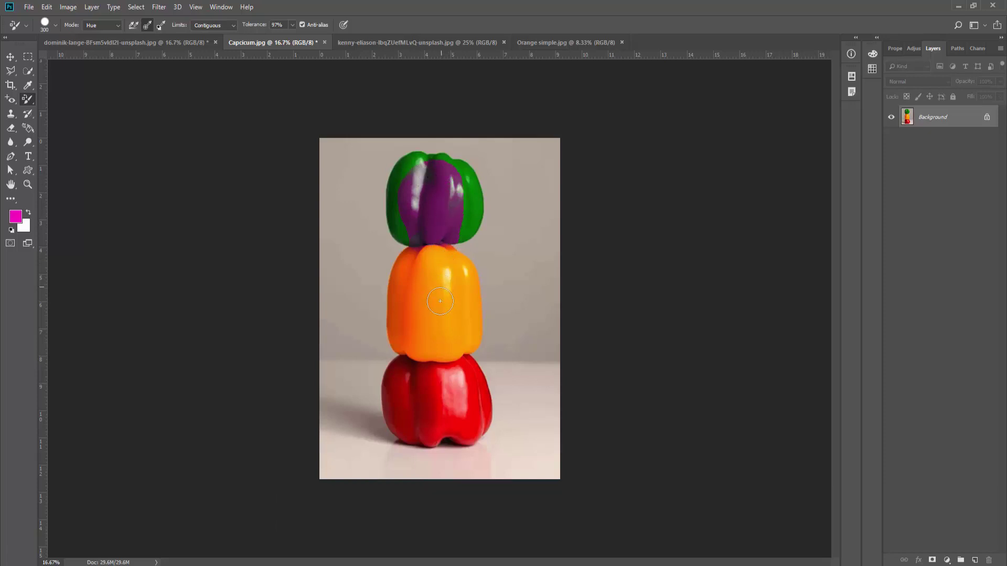
drag(447, 202, 460, 196)
key(ctrl+z)
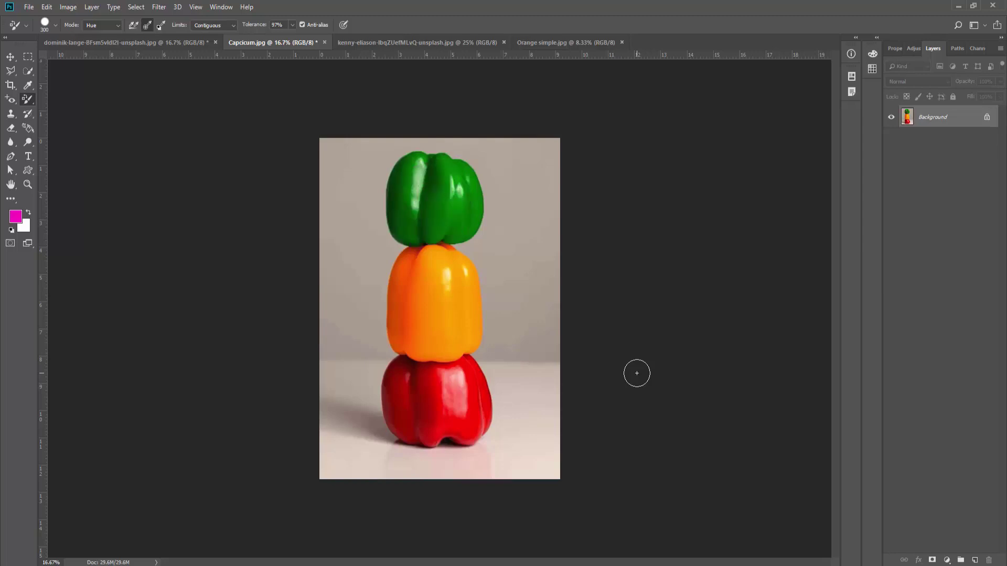
Switch sampling to Background Swatch and set the background colour to the pepper's orange (ff9400)
click(162, 25)
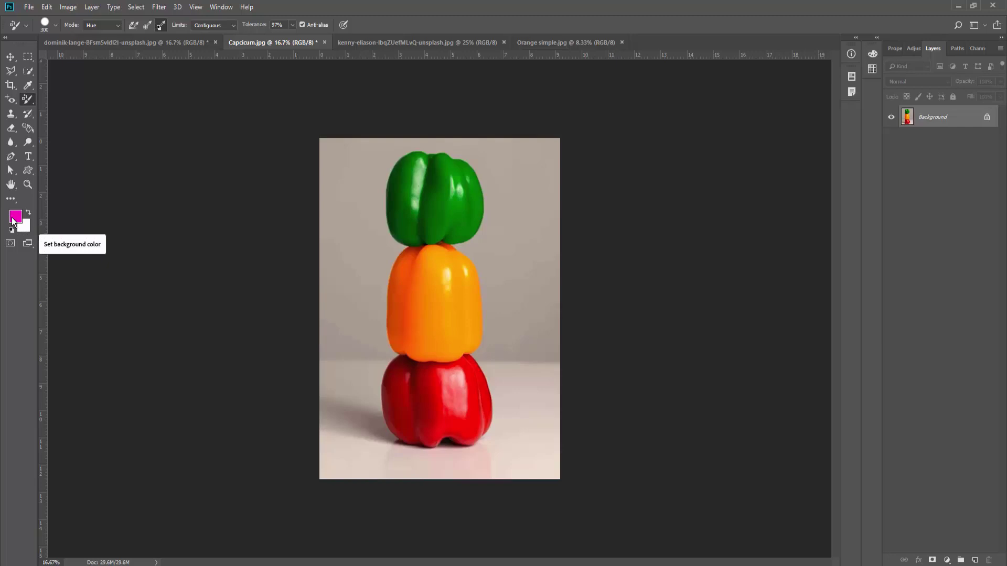
click(27, 231)
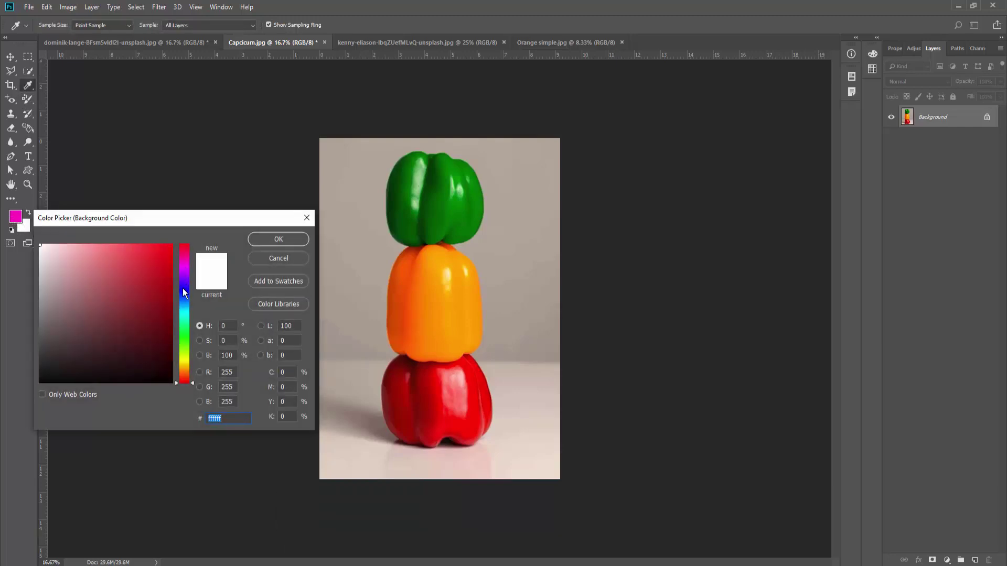
click(435, 305)
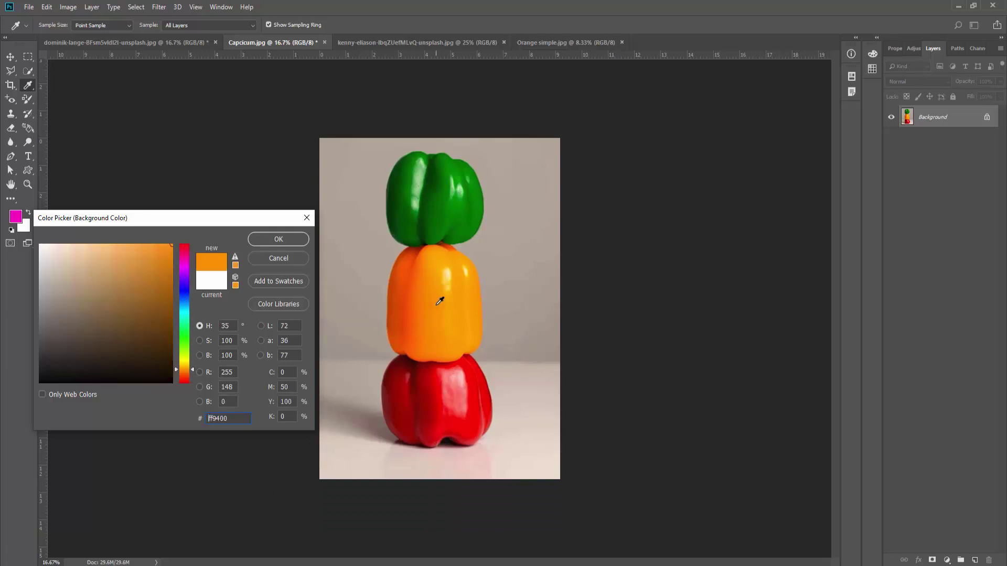
click(283, 240)
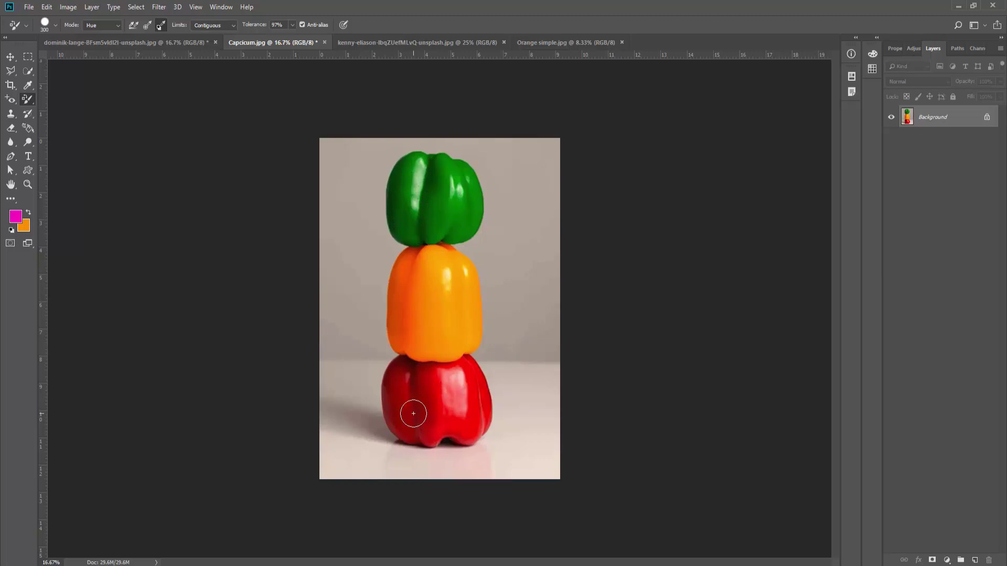
Paint magenta over the orange pepper's top using Background Swatch sampling, keeping Limits Contiguous
click(161, 25)
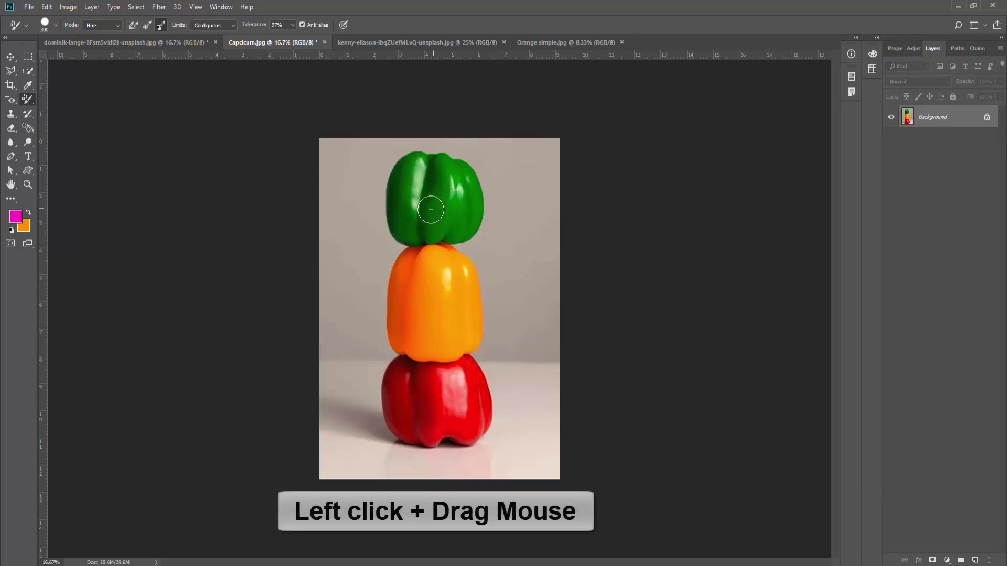
mouse_move(440, 200)
mouse_down()
mouse_move(436, 276)
mouse_move(420, 291)
mouse_move(451, 316)
mouse_up()
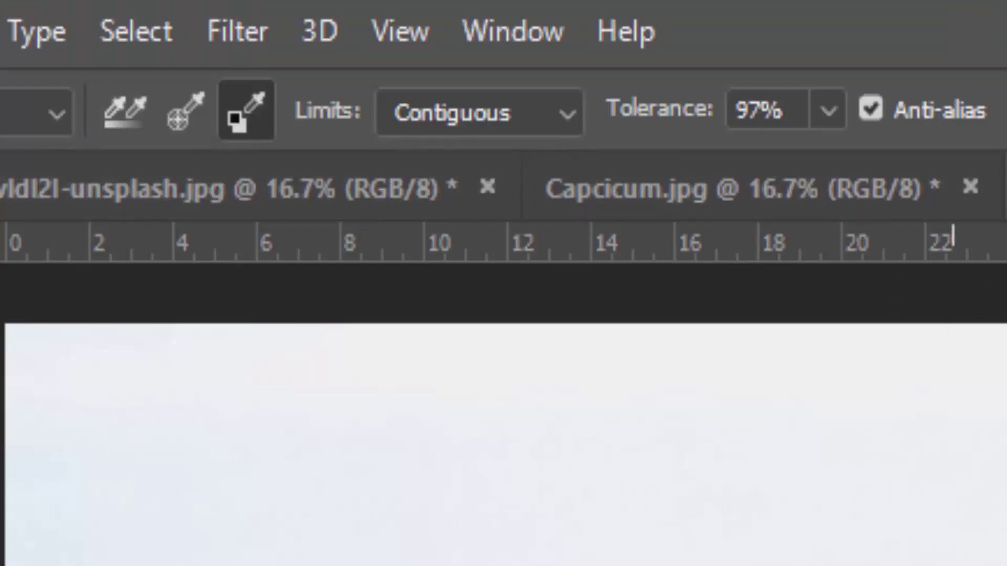
click(565, 111)
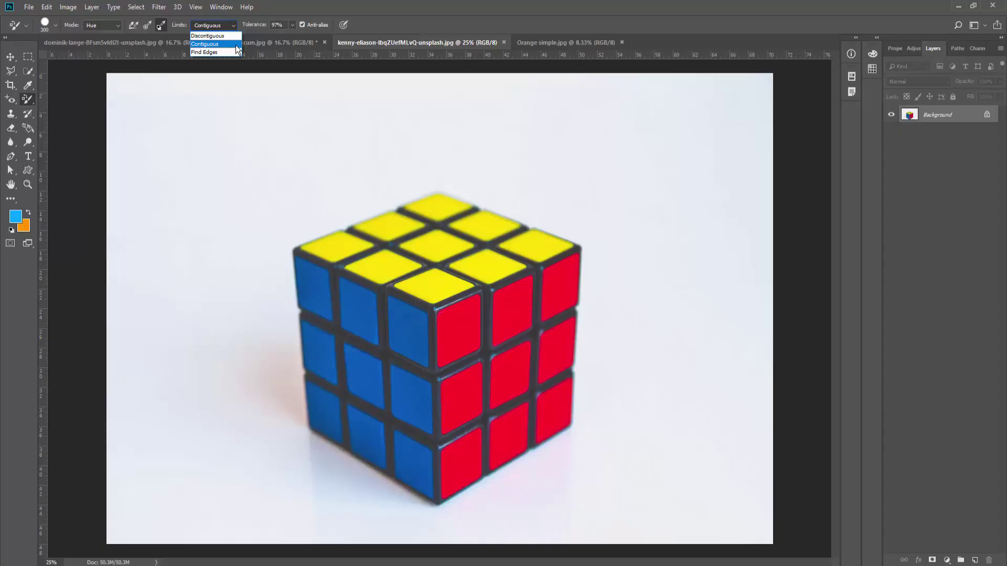
click(235, 45)
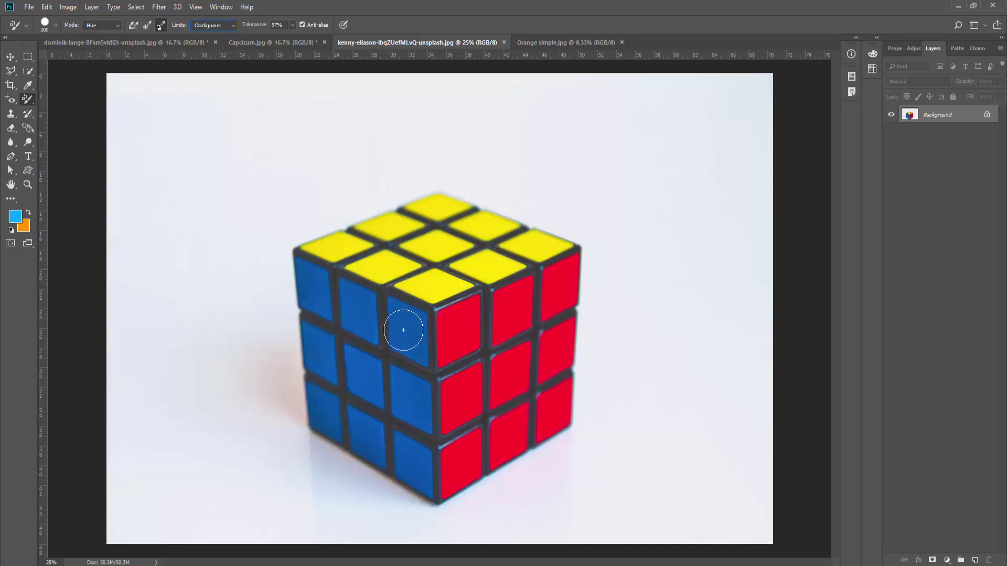
Make magenta (ff00e4) the foreground colour
click(14, 220)
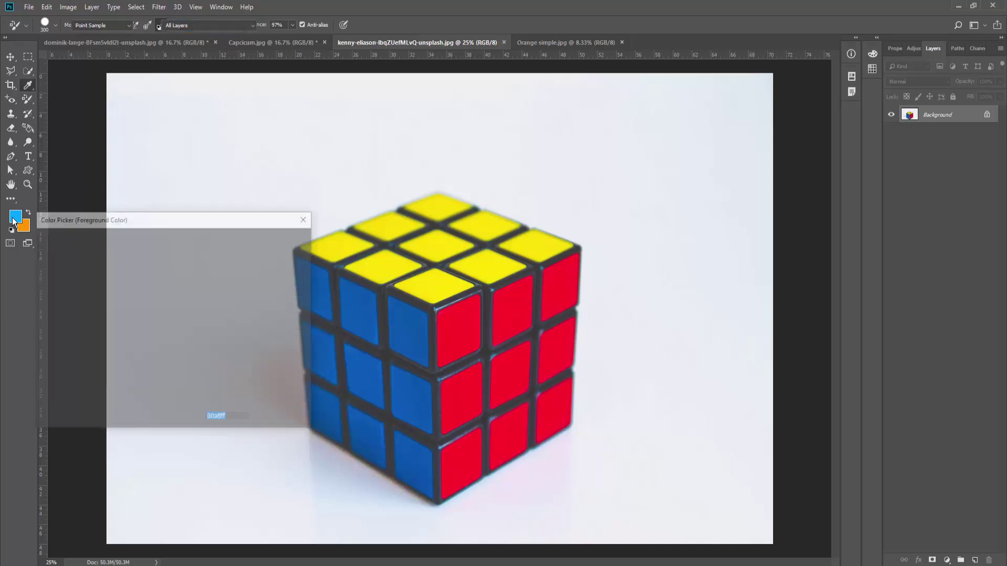
click(182, 265)
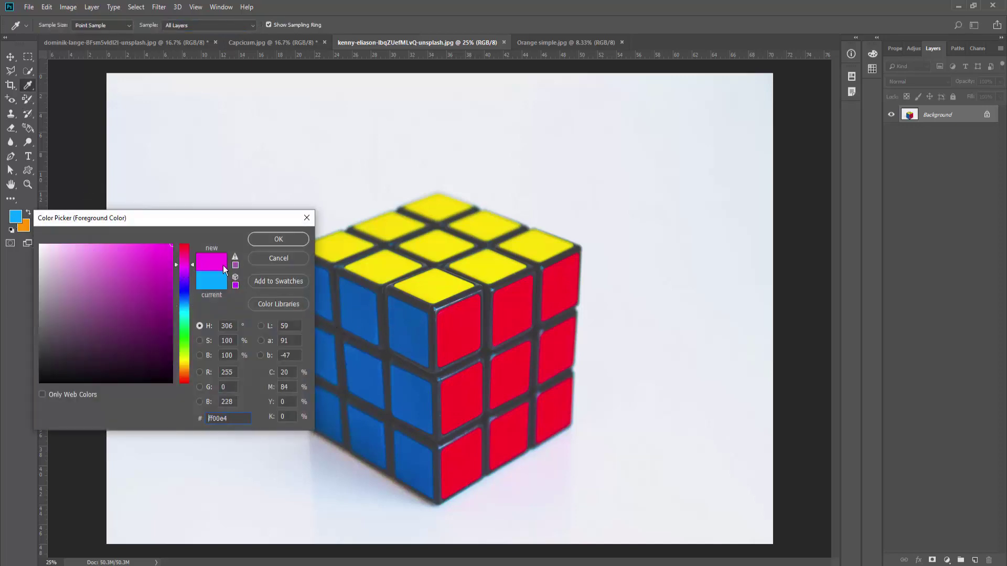
click(279, 239)
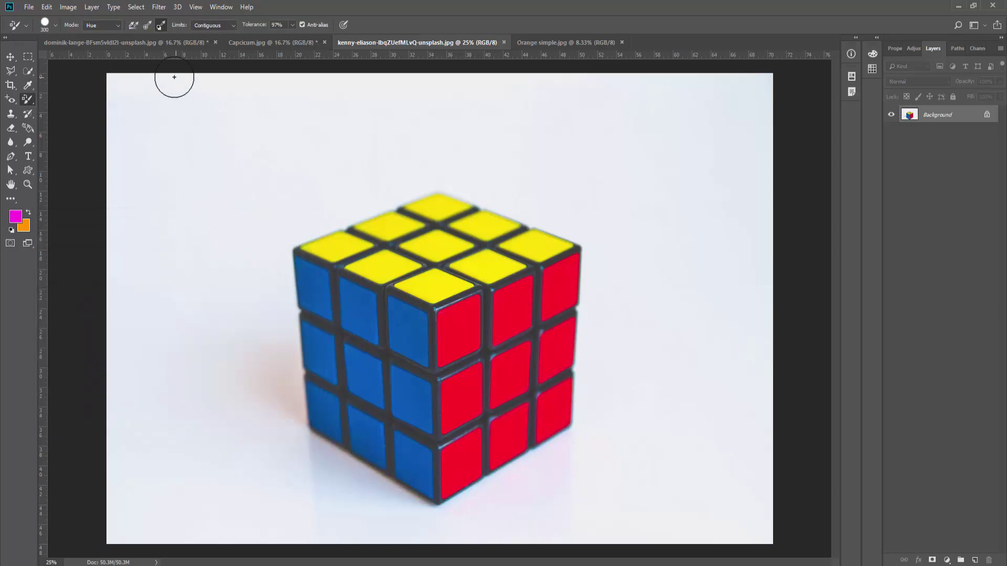
Set sampling to Continuous and paint magenta over a blue square on the cube's front
click(133, 24)
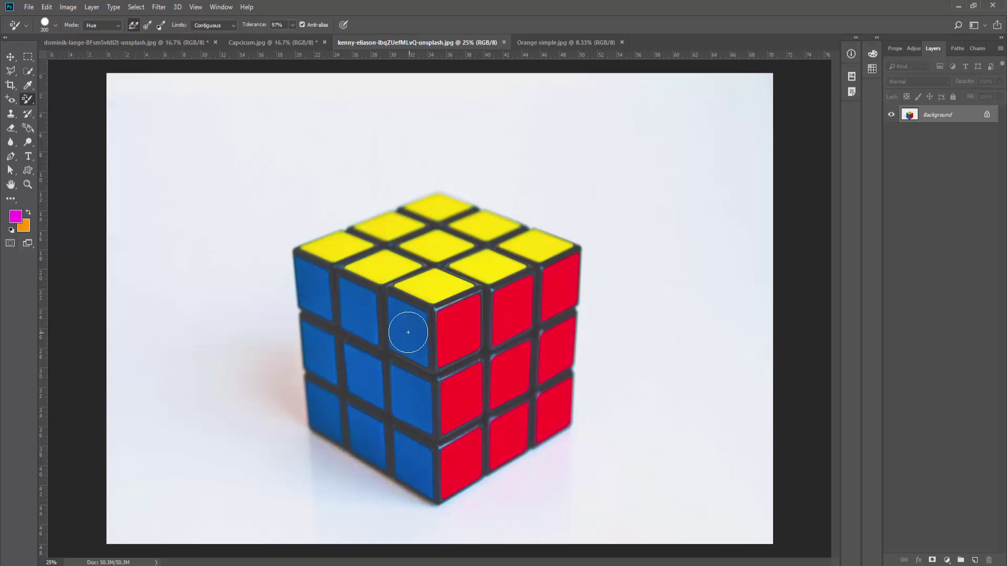
drag(408, 332, 392, 326)
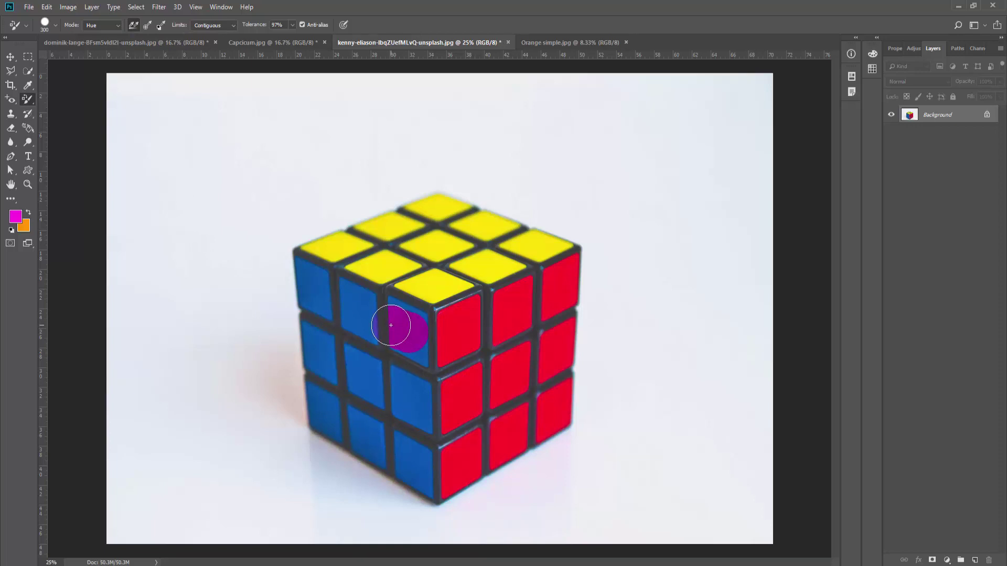
Zoom in and tint more of the blue front squares purple
scroll(391, 326, up, 2)
scroll(389, 325, up, 2)
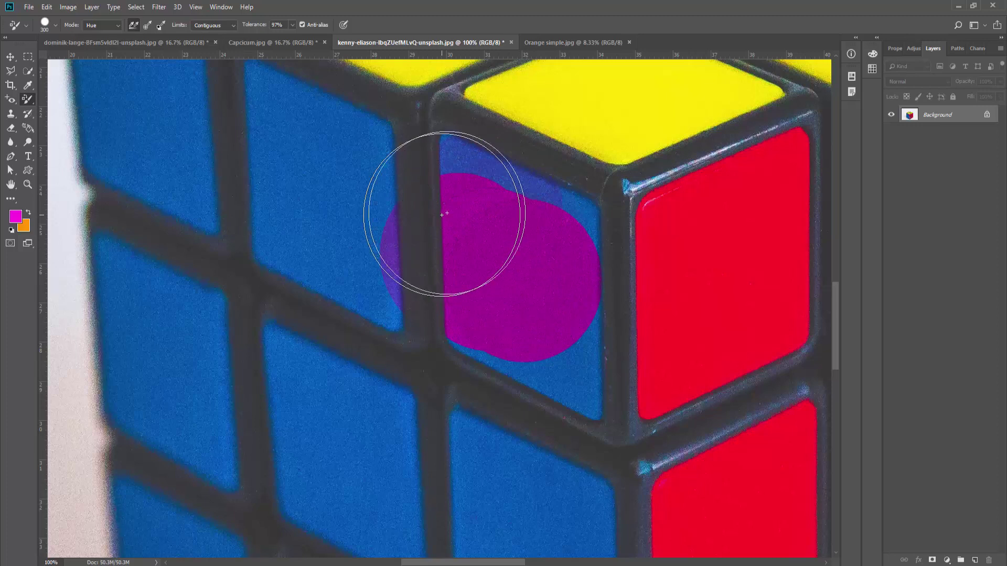
mouse_move(443, 209)
mouse_down()
mouse_move(491, 203)
mouse_move(214, 177)
mouse_move(503, 452)
mouse_move(203, 319)
mouse_move(508, 520)
mouse_move(447, 334)
mouse_move(335, 274)
mouse_up()
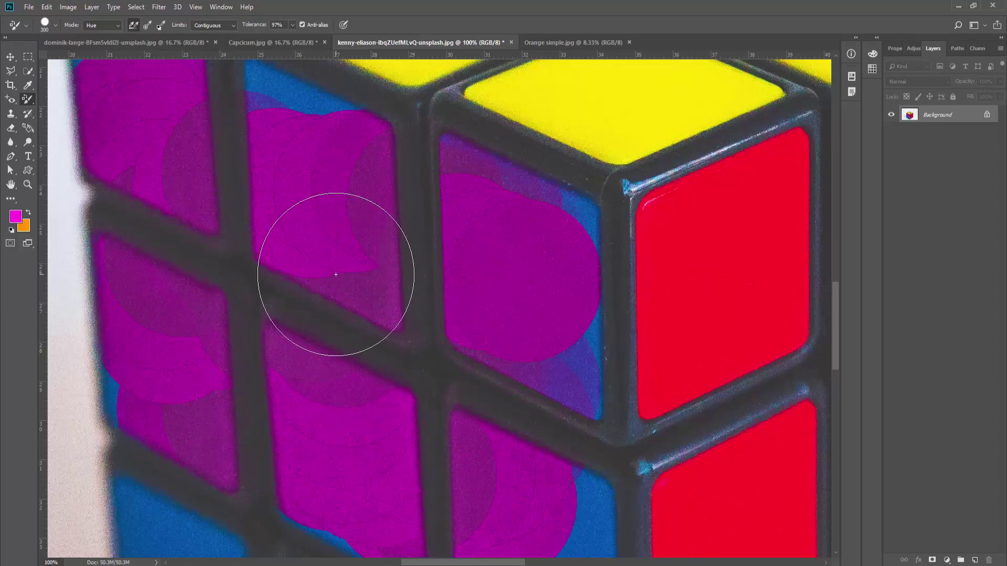
Set Limits to Discontiguous and paint the yellow top tiles pink, then check the top-left corner
scroll(335, 274, down, 3)
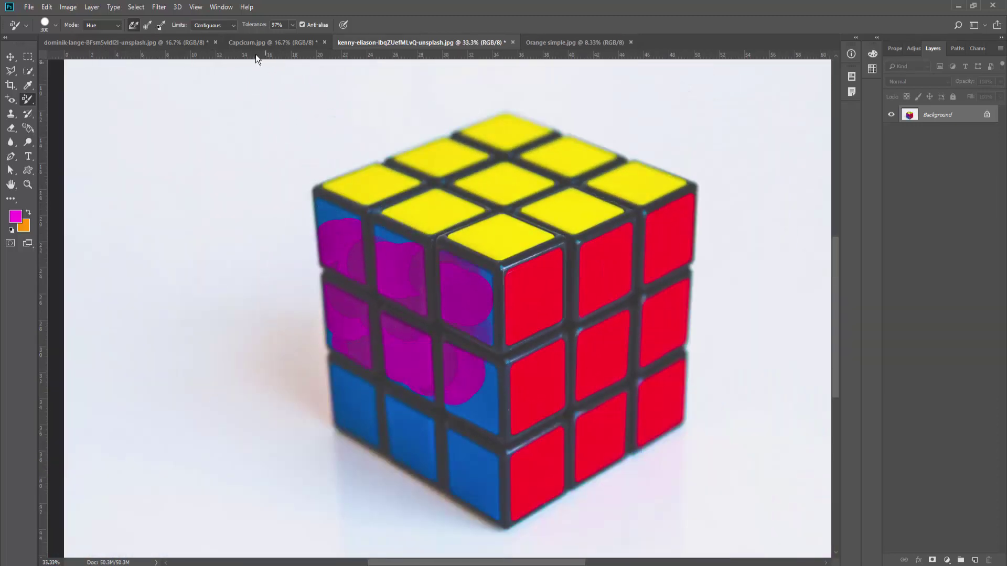
click(232, 27)
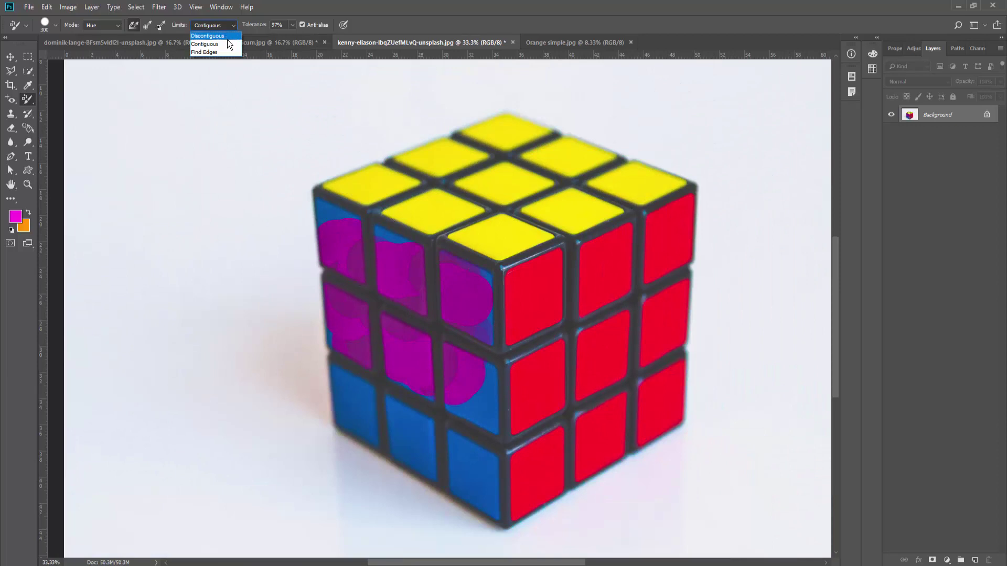
click(226, 36)
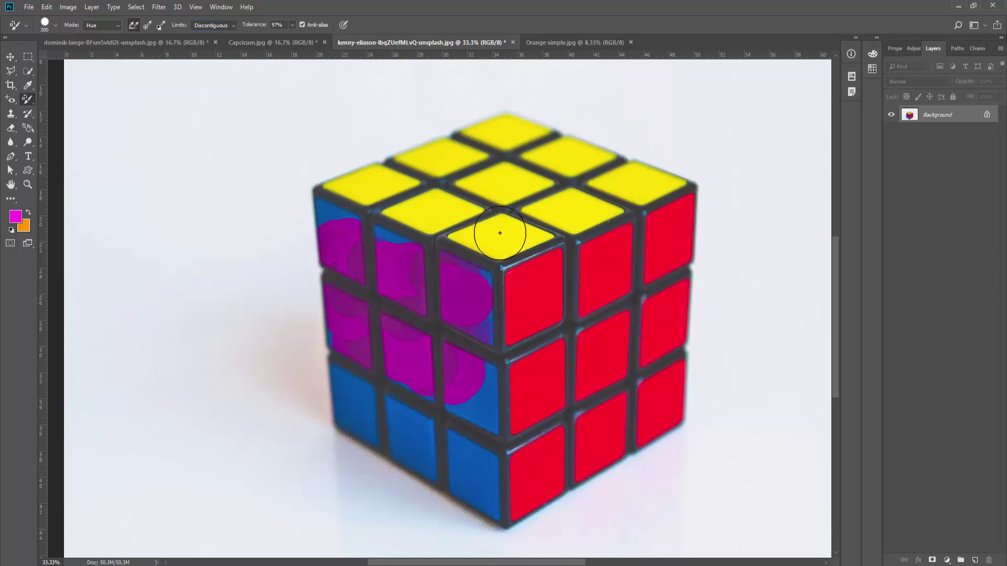
mouse_move(500, 232)
mouse_down()
mouse_move(458, 207)
mouse_move(549, 225)
mouse_move(564, 154)
mouse_move(528, 135)
mouse_move(479, 139)
mouse_move(392, 185)
mouse_move(443, 203)
mouse_move(516, 190)
mouse_move(551, 208)
mouse_up()
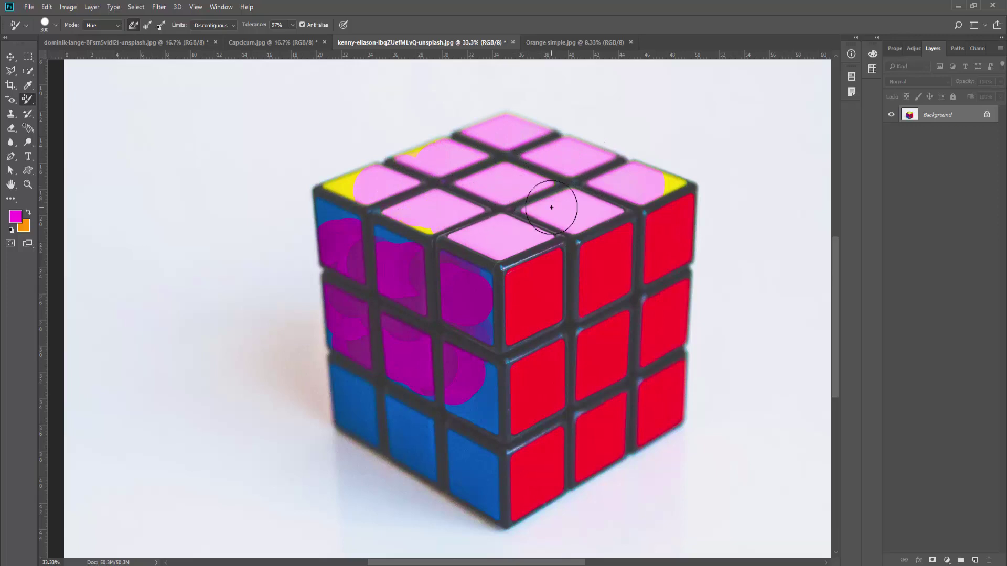
scroll(570, 202, up, 5)
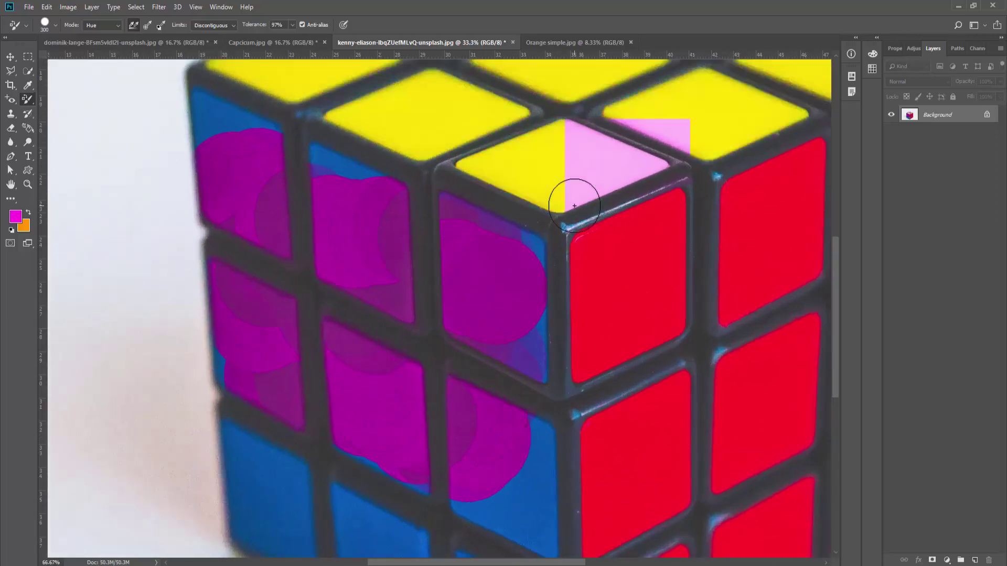
drag(572, 246, 580, 382)
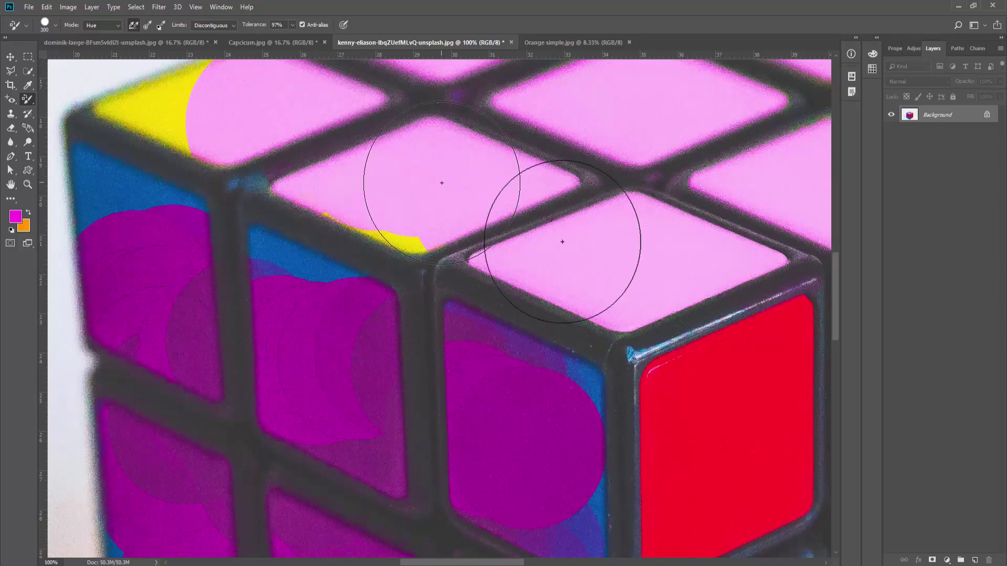
drag(488, 220, 515, 400)
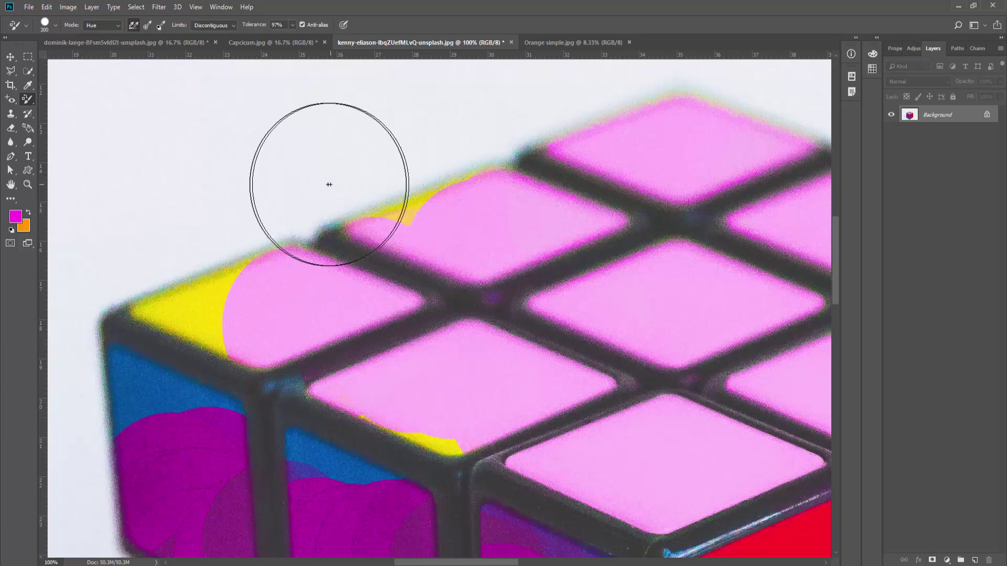
Set the brush limit to Find Edges and move to the cube's red side
click(230, 24)
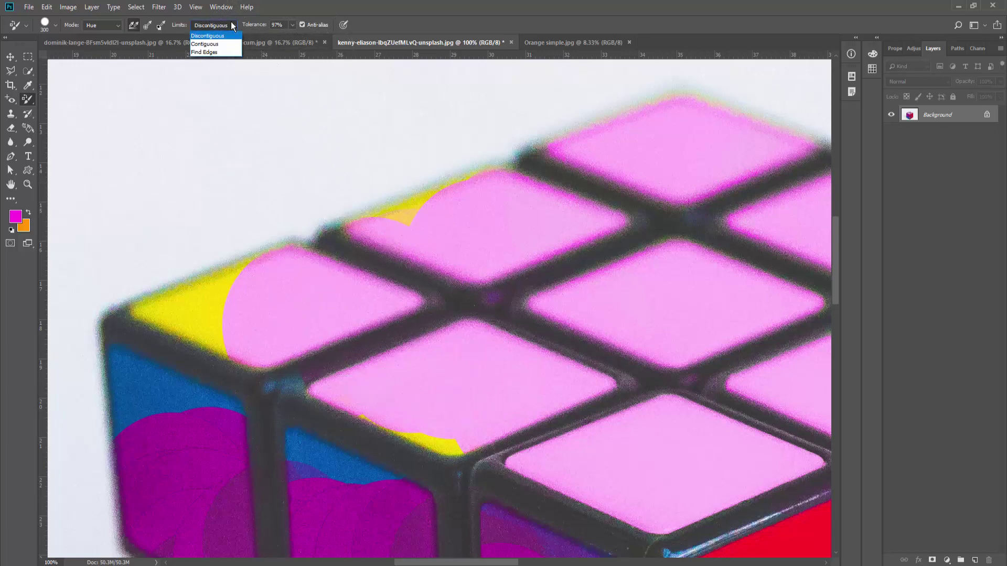
click(214, 52)
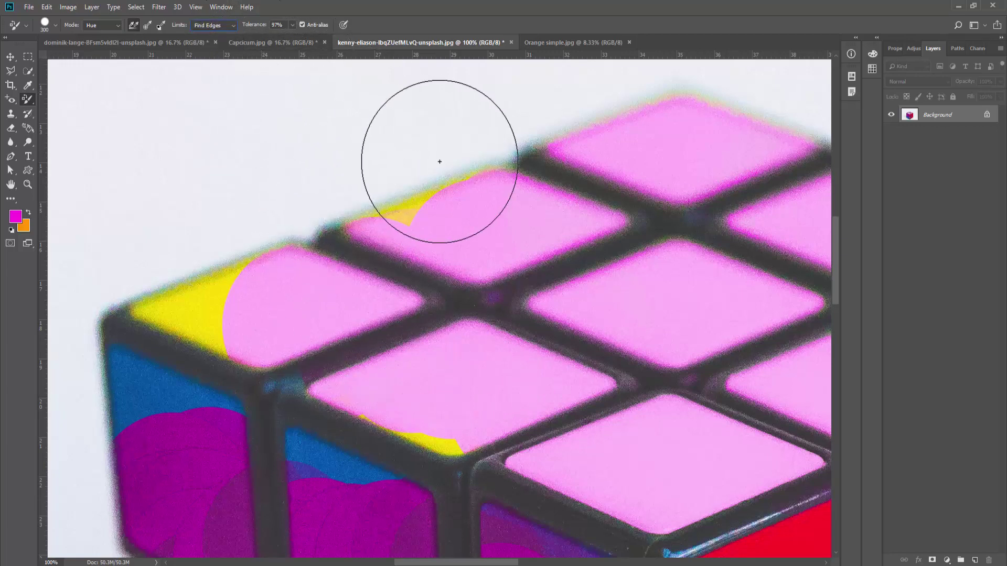
drag(647, 315, 418, 193)
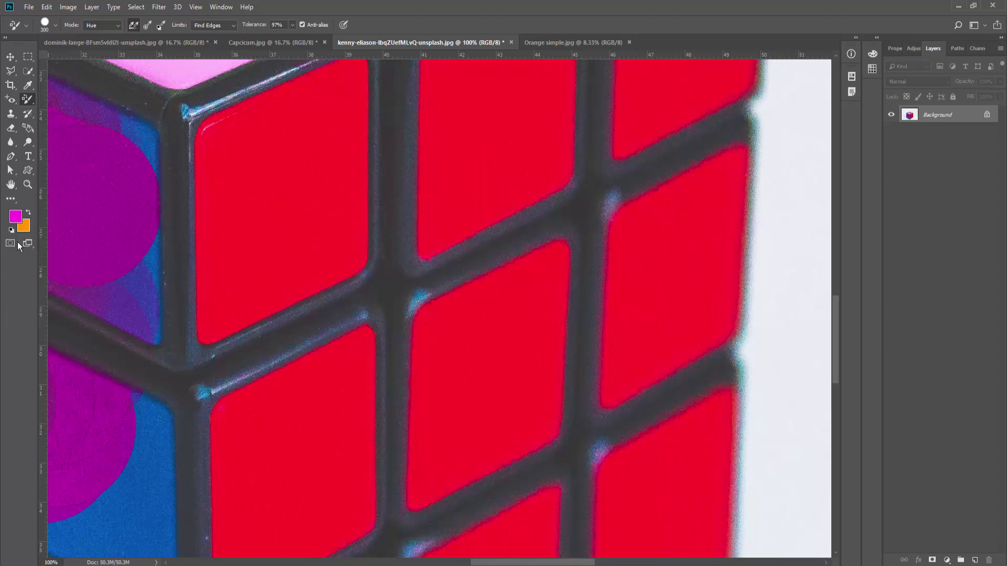
Make blue the foreground colour and paint it over the red squares
click(16, 220)
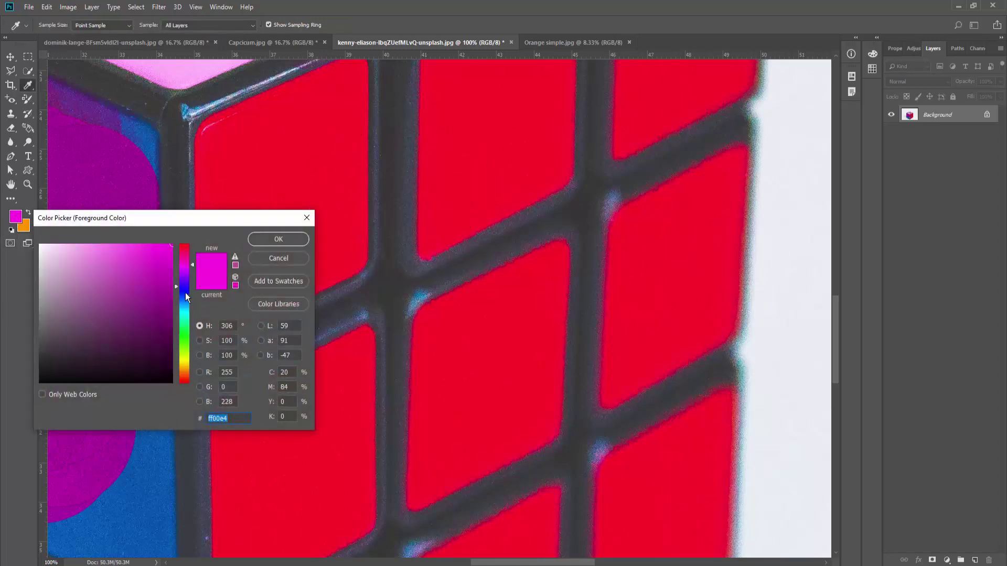
click(185, 296)
click(269, 238)
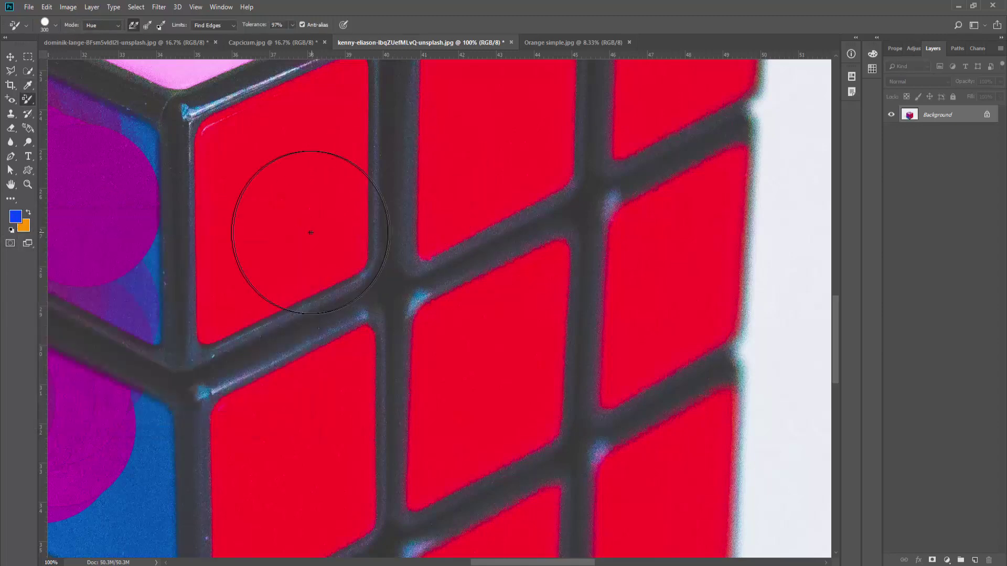
mouse_move(316, 238)
mouse_down()
mouse_move(303, 207)
mouse_move(266, 325)
mouse_move(338, 387)
mouse_move(281, 387)
mouse_move(461, 308)
mouse_move(449, 231)
mouse_move(542, 200)
mouse_move(588, 269)
mouse_move(533, 286)
mouse_move(534, 377)
mouse_move(479, 416)
mouse_up()
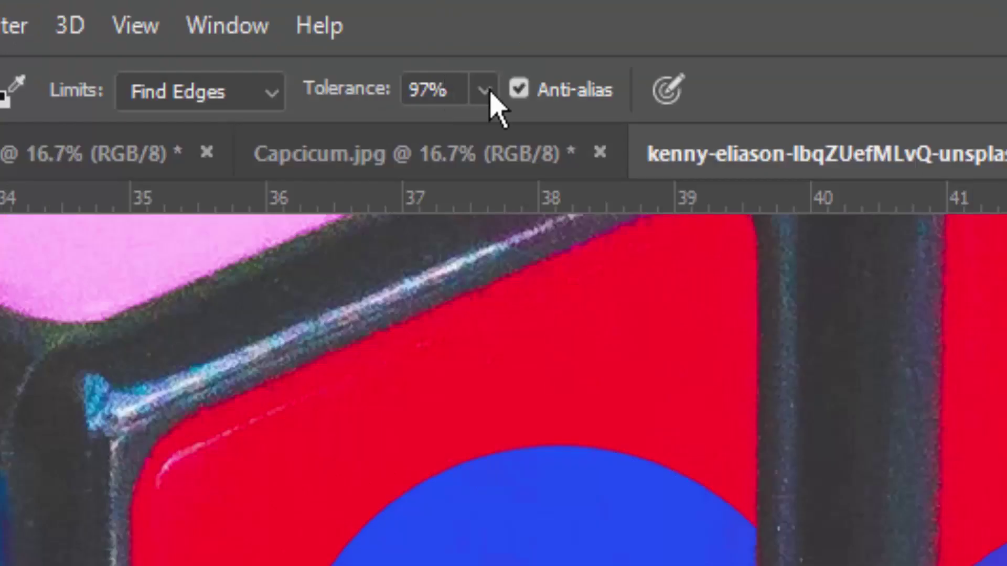
Lower the tolerance to 75% and switch to the citrus slices image
click(292, 26)
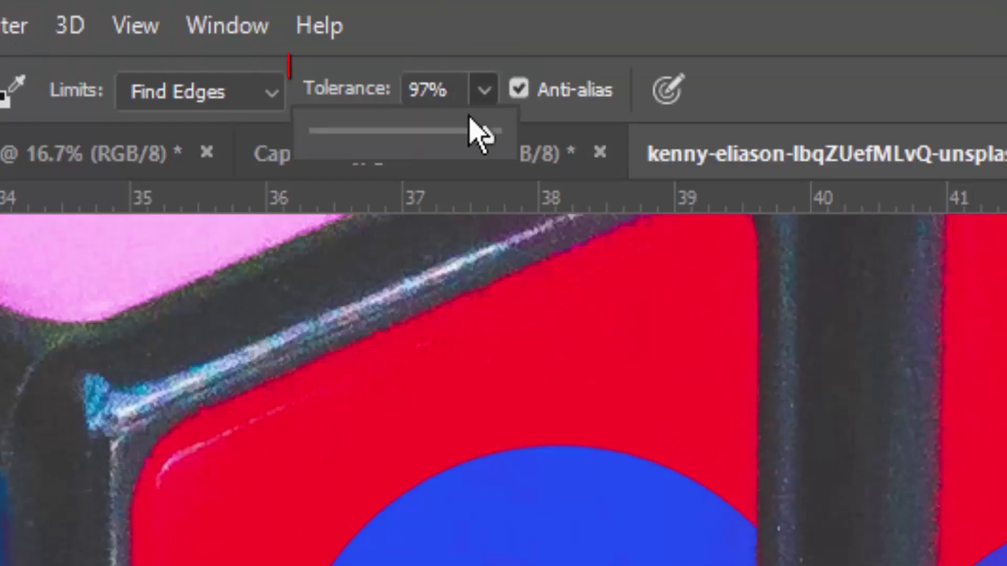
drag(291, 38, 286, 38)
mouse_move(464, 135)
mouse_down()
mouse_move(324, 128)
mouse_move(485, 122)
mouse_move(441, 127)
mouse_up()
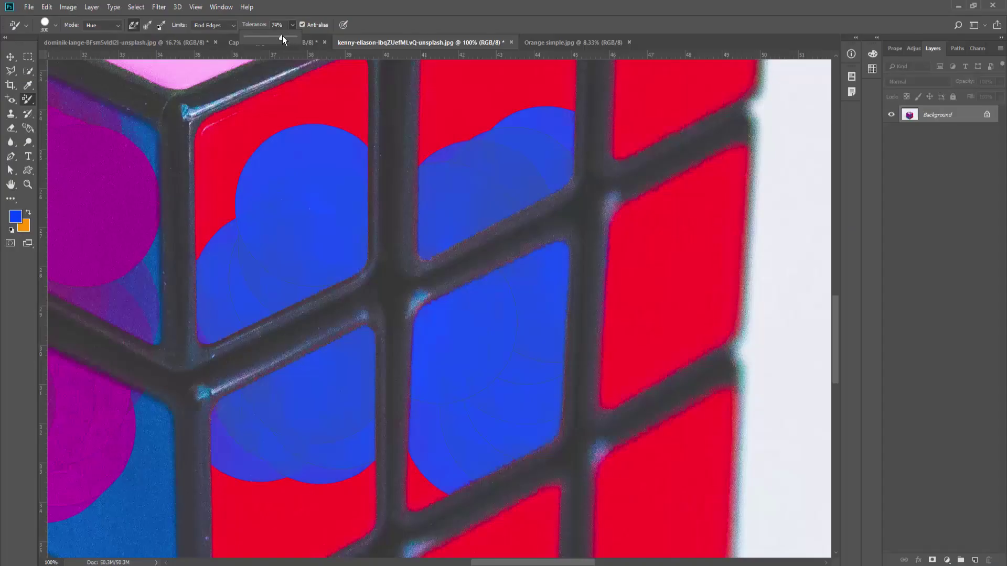
click(382, 22)
click(552, 43)
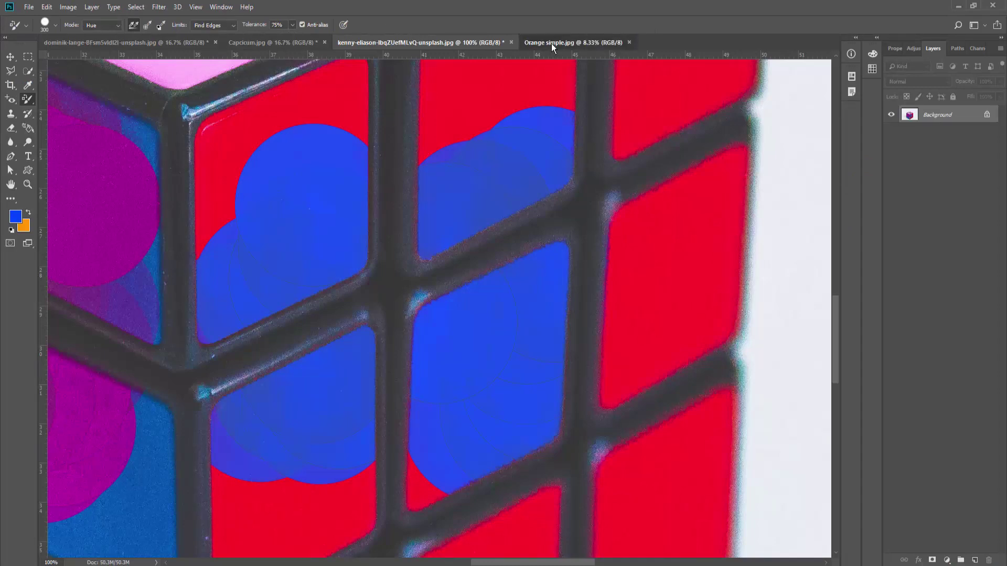
Zoom in on the citrus slices and set the foreground colour to pure red #ff0000
key(ctrl+plus)
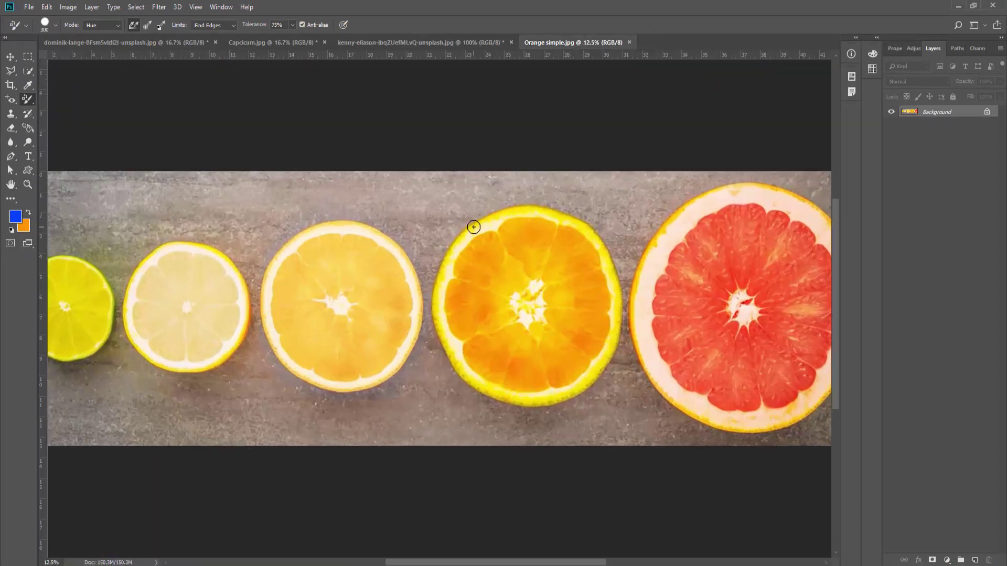
scroll(511, 233, left, 2)
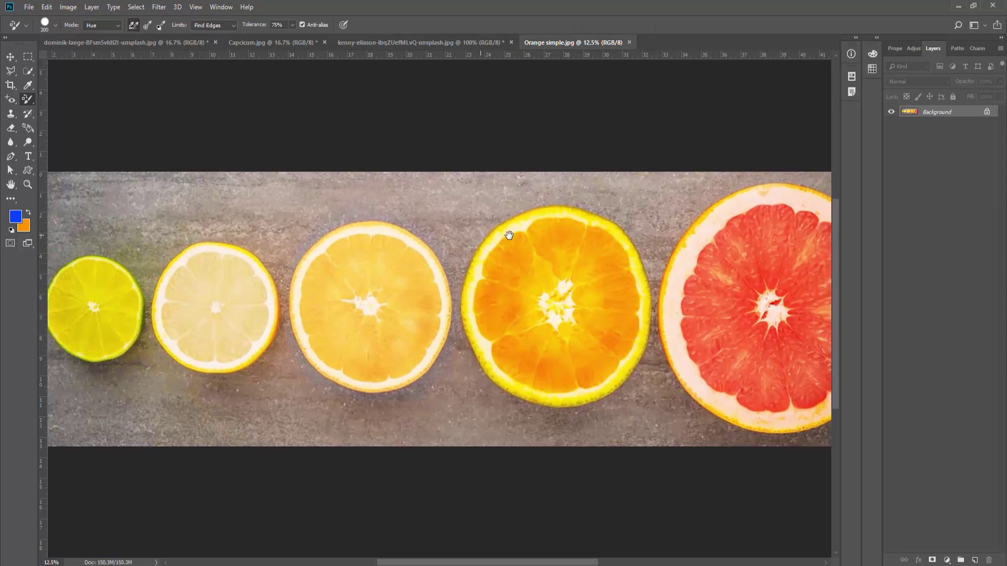
click(15, 220)
click(181, 250)
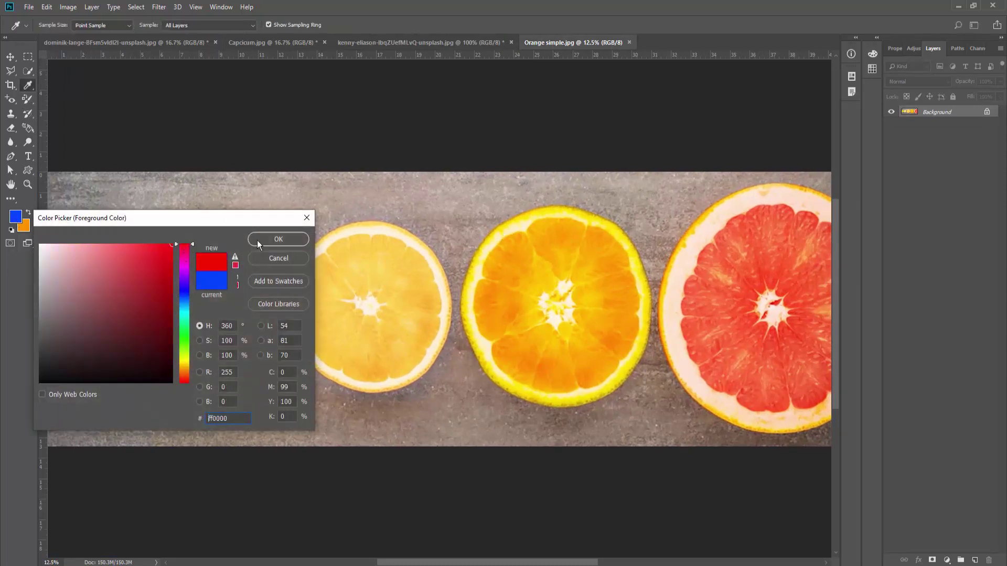
click(268, 238)
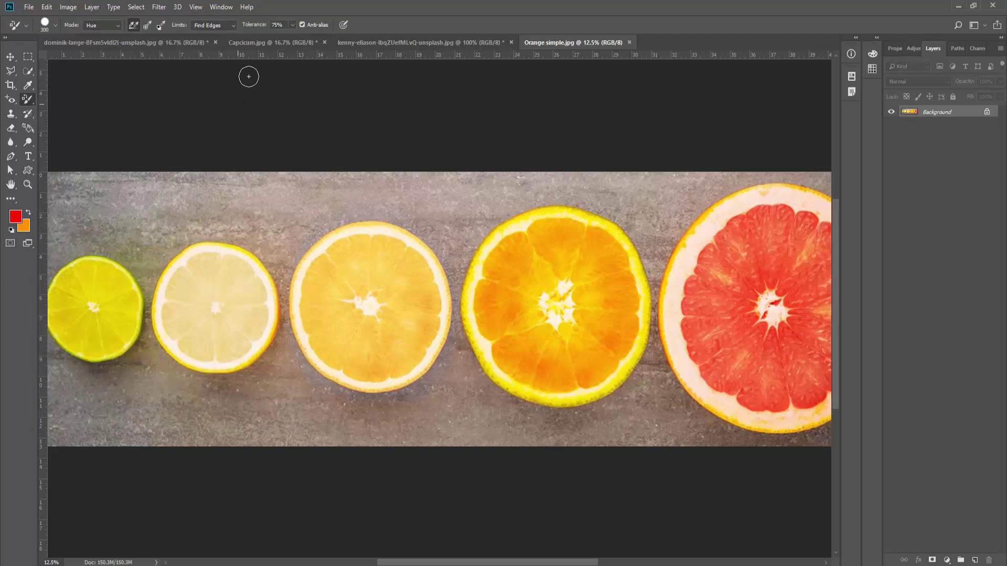
Set Contiguous limits at 25% tolerance and paint a red hue across all slices
click(292, 25)
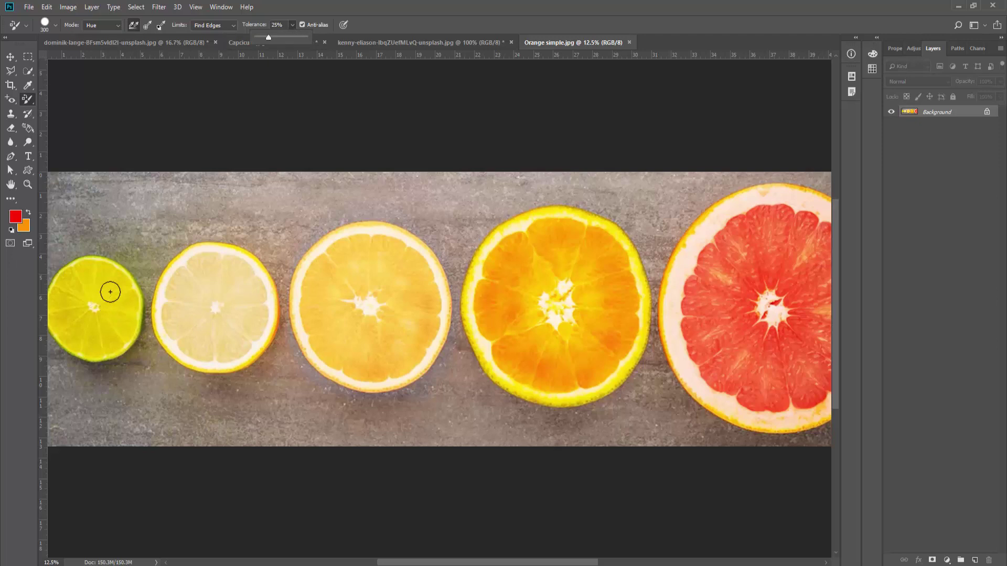
click(212, 24)
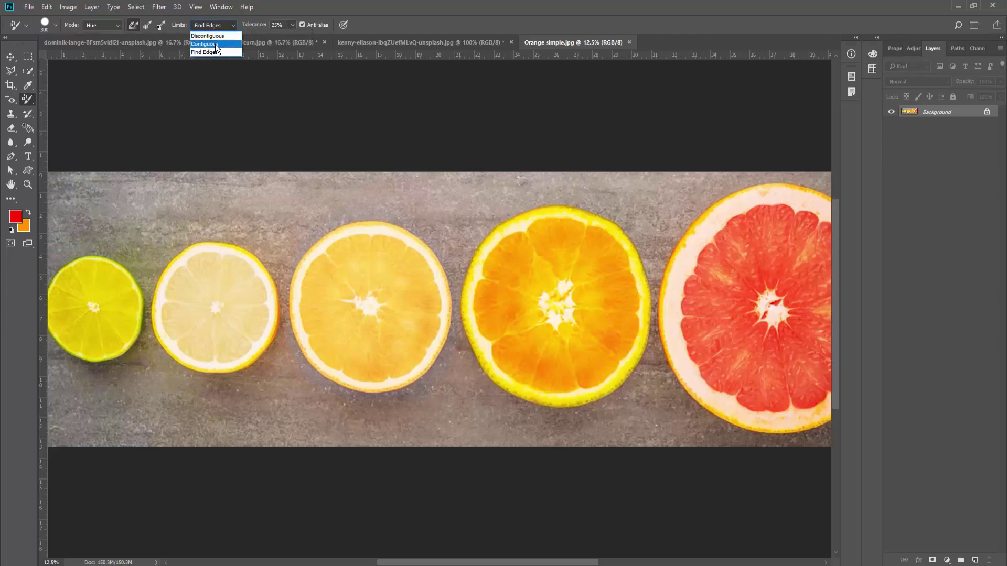
click(205, 44)
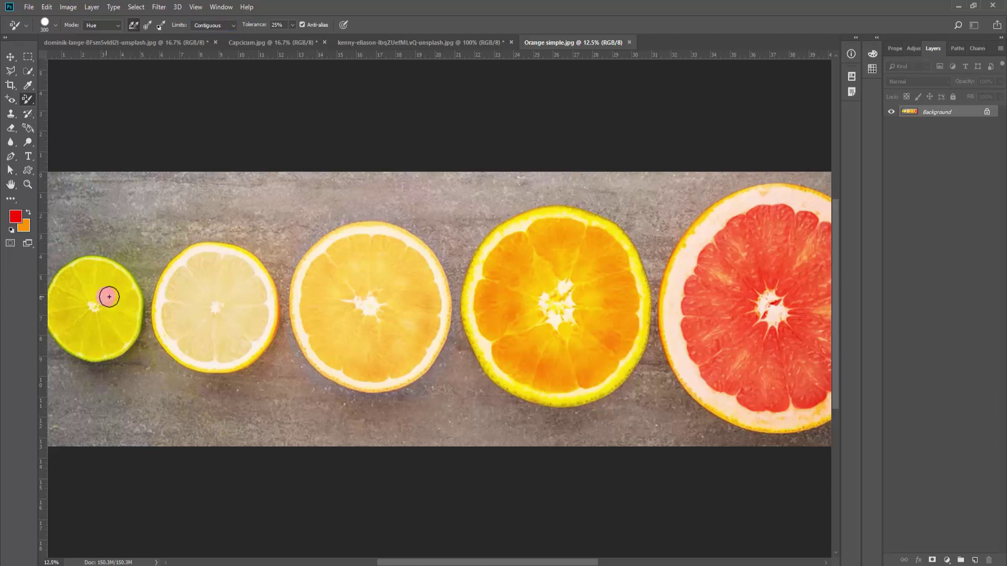
drag(112, 298, 704, 315)
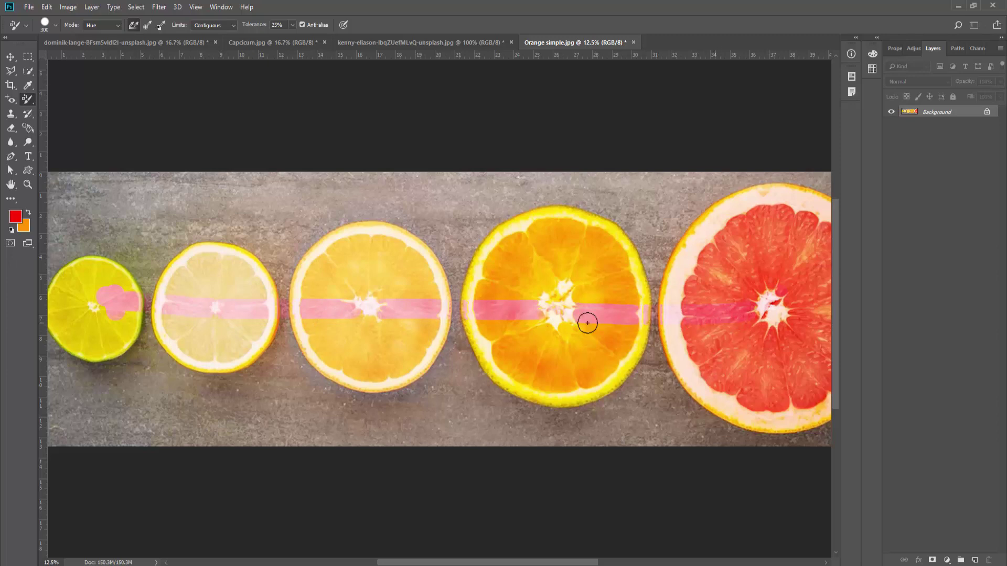
Revert the citrus image with F12 and set the tolerance to 5%
key(F12)
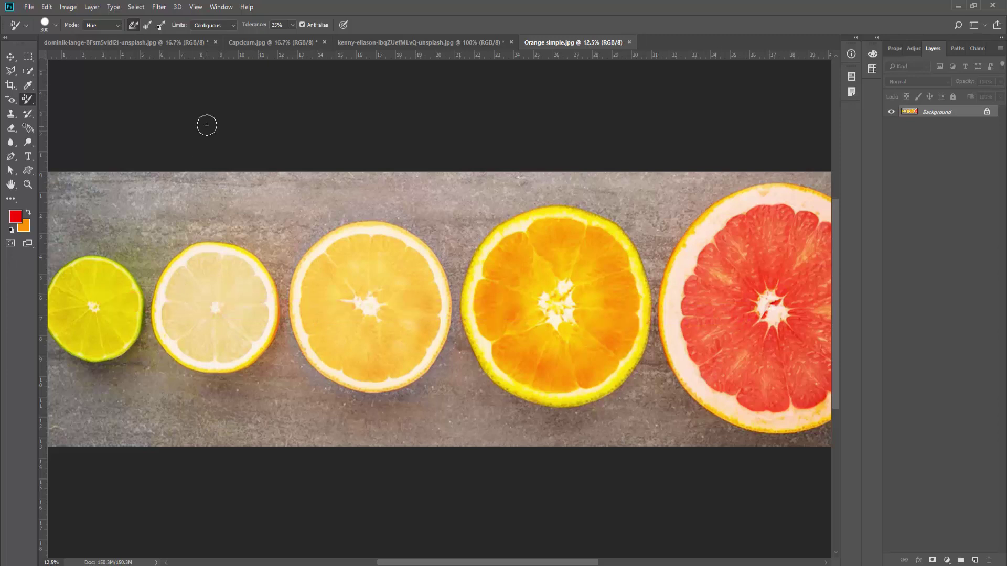
click(293, 25)
click(109, 317)
Tint the centres of the lime, lemon and two orange slices with red hue
mouse_move(108, 317)
mouse_down()
mouse_move(94, 303)
mouse_move(99, 311)
mouse_up()
drag(176, 301, 191, 312)
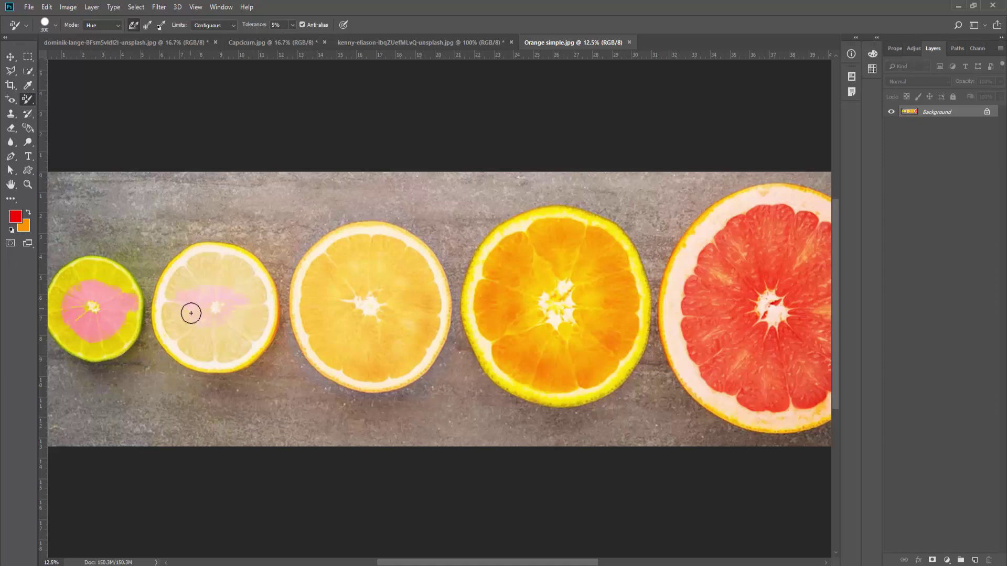
drag(373, 326, 387, 312)
drag(540, 317, 549, 320)
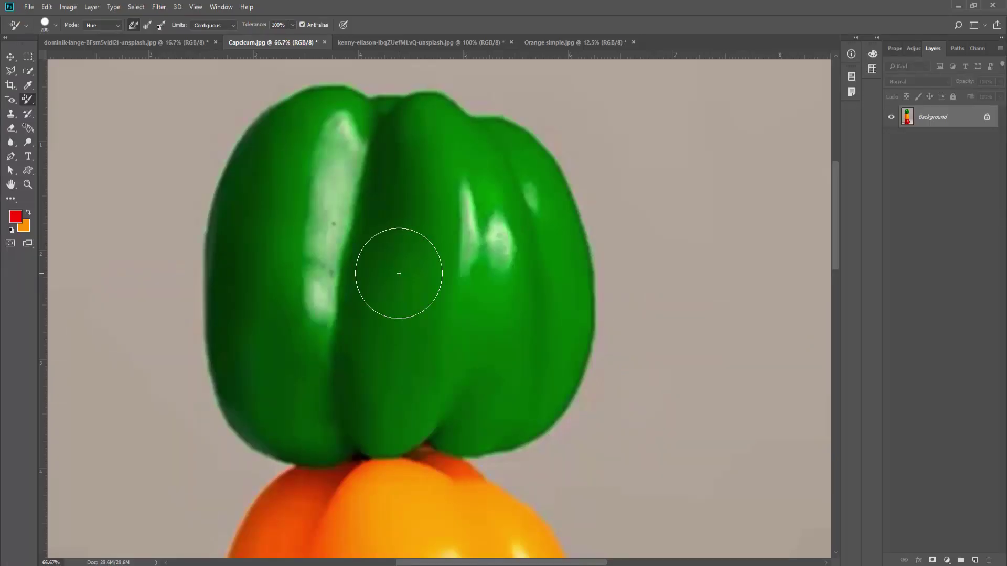
Enlarge the brush to 250 and paint one anti-aliased and one hard-edged dark red stripe
key(bracketright)
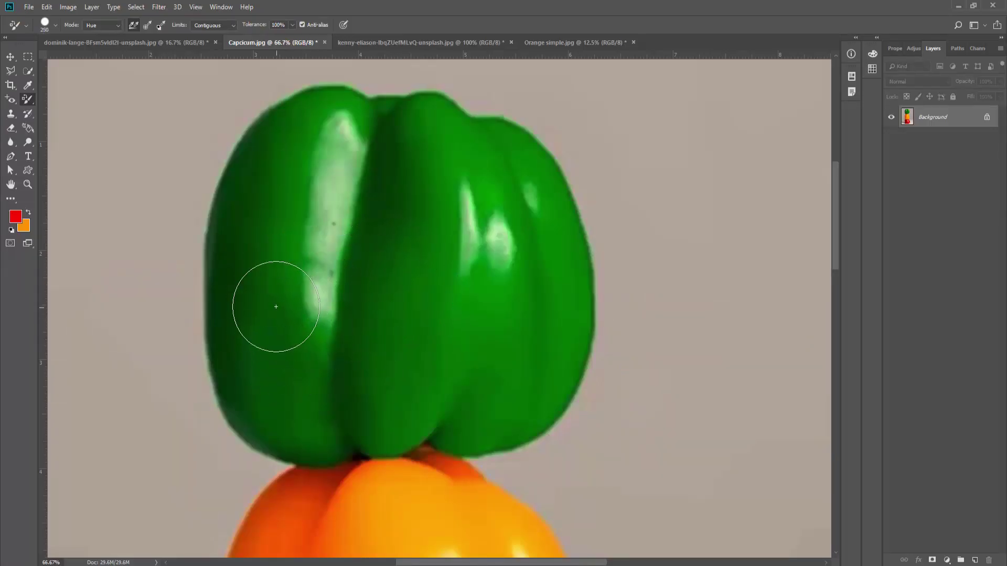
drag(276, 306, 277, 305)
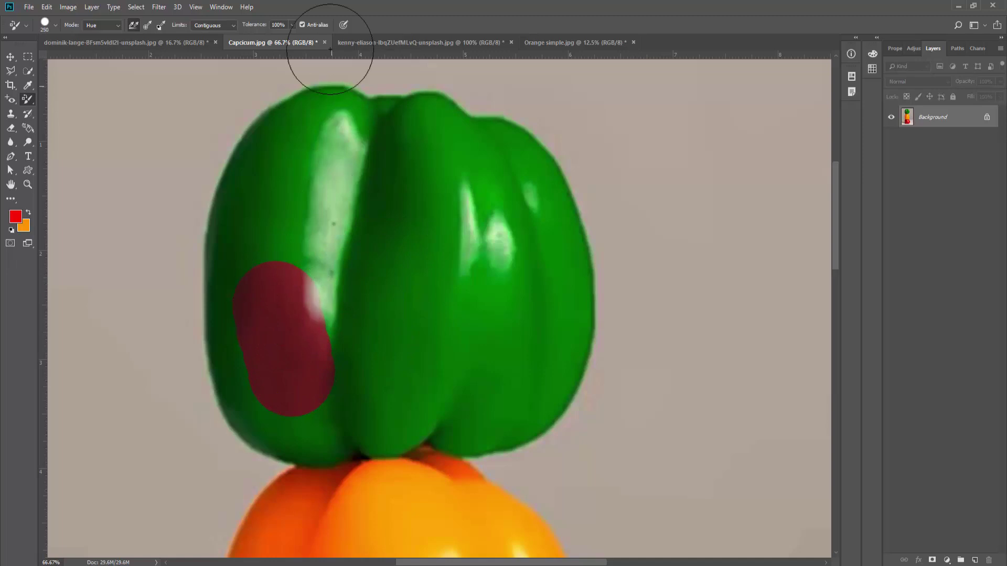
click(302, 24)
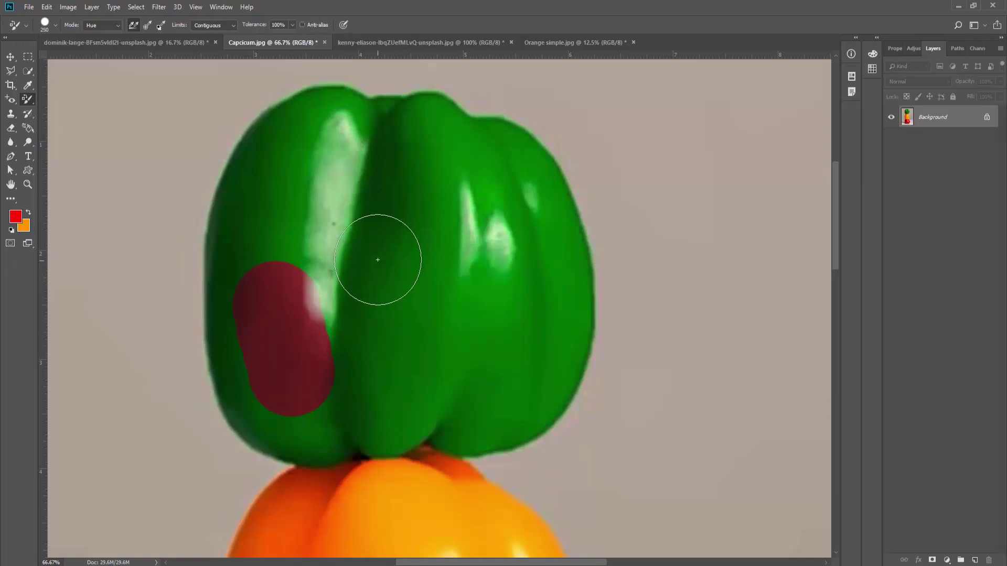
drag(378, 260, 409, 339)
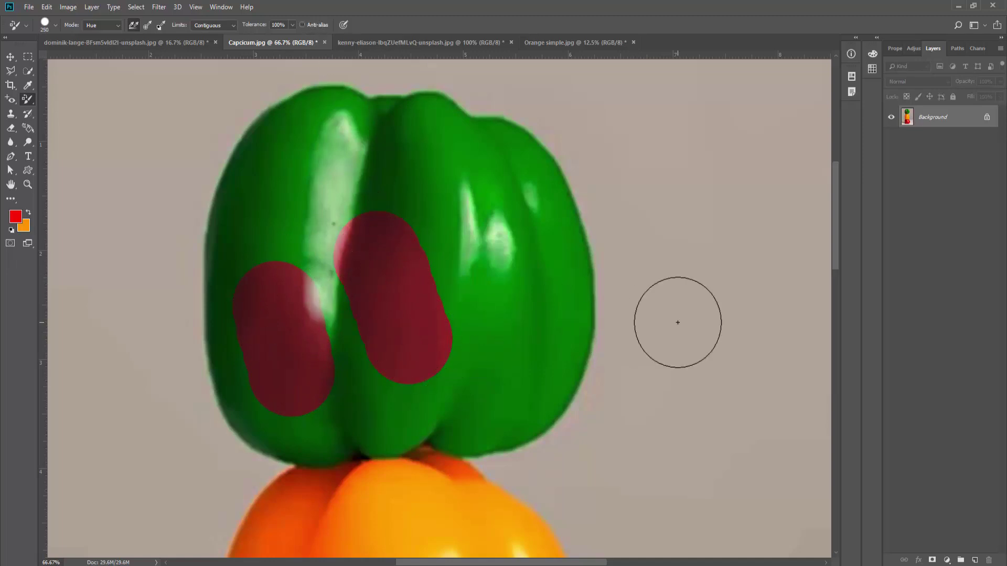
Zoom in closely and pan along both stripes to compare their edges
key(ctrl+plus)
key(ctrl+plus)
key(ctrl+plus)
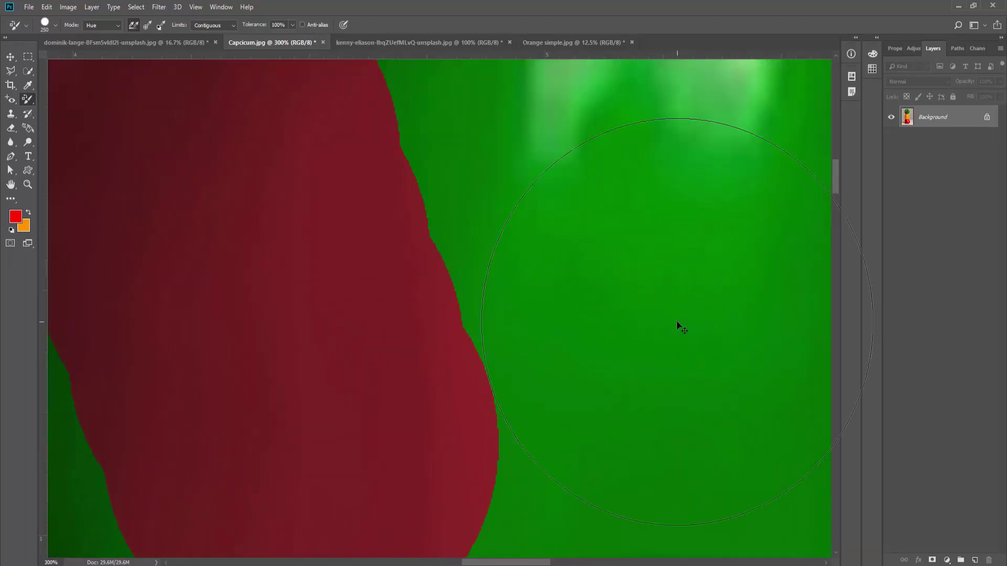
mouse_move(543, 313)
mouse_down()
mouse_move(647, 318)
mouse_move(624, 241)
mouse_move(620, 256)
mouse_move(656, 284)
mouse_up()
key(ctrl+plus)
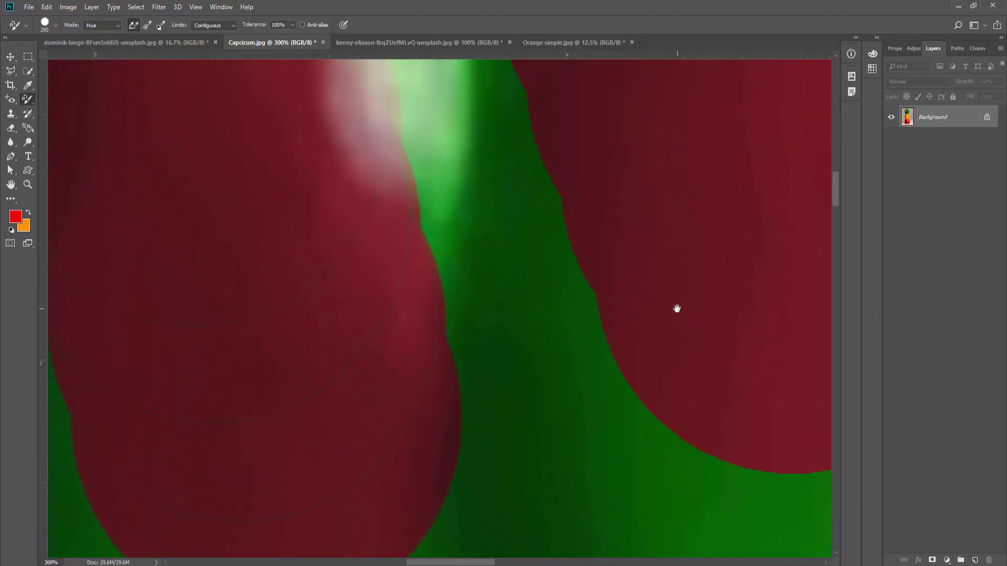
drag(560, 307, 623, 213)
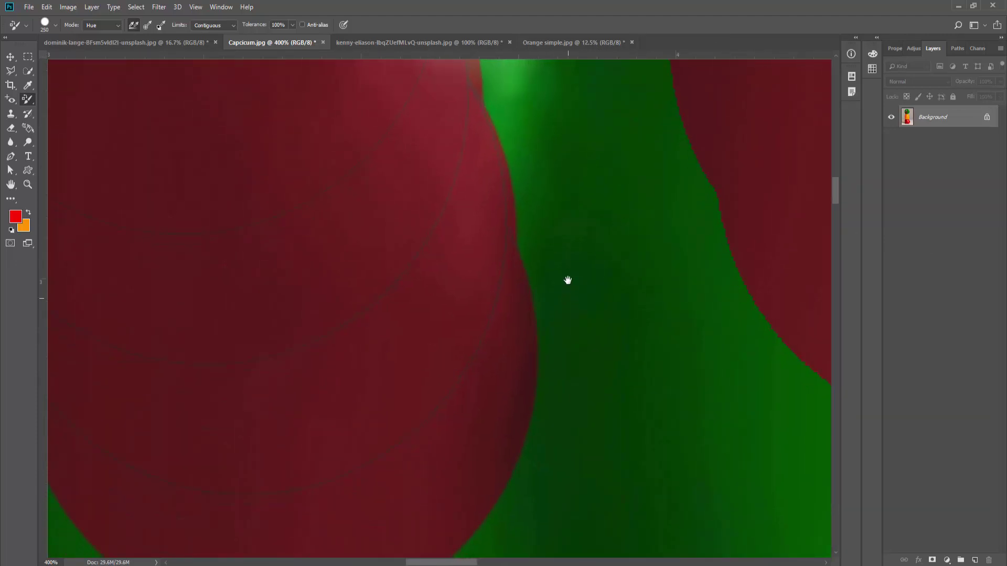
mouse_move(567, 280)
mouse_down()
mouse_move(570, 227)
mouse_move(589, 202)
mouse_up()
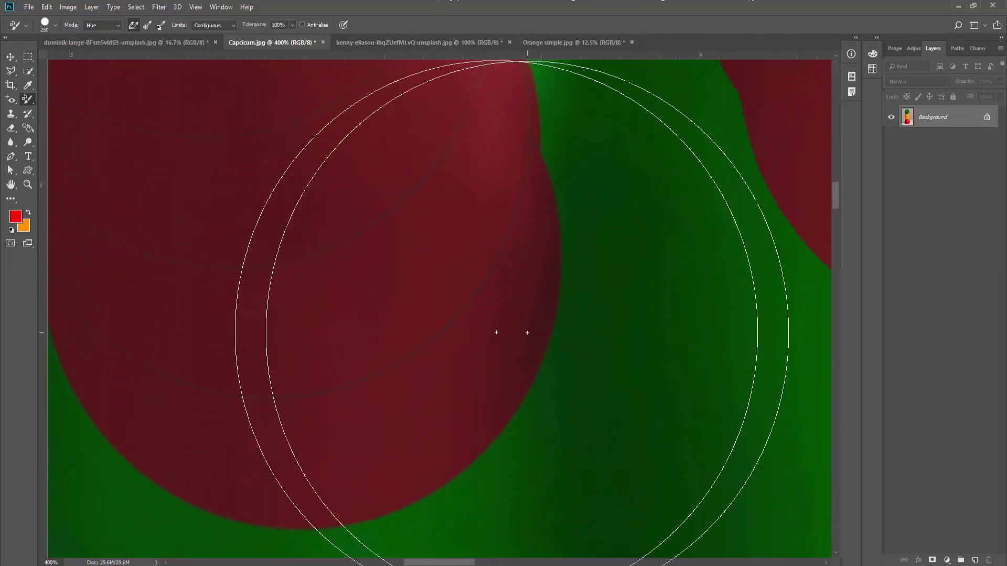
drag(569, 326, 560, 276)
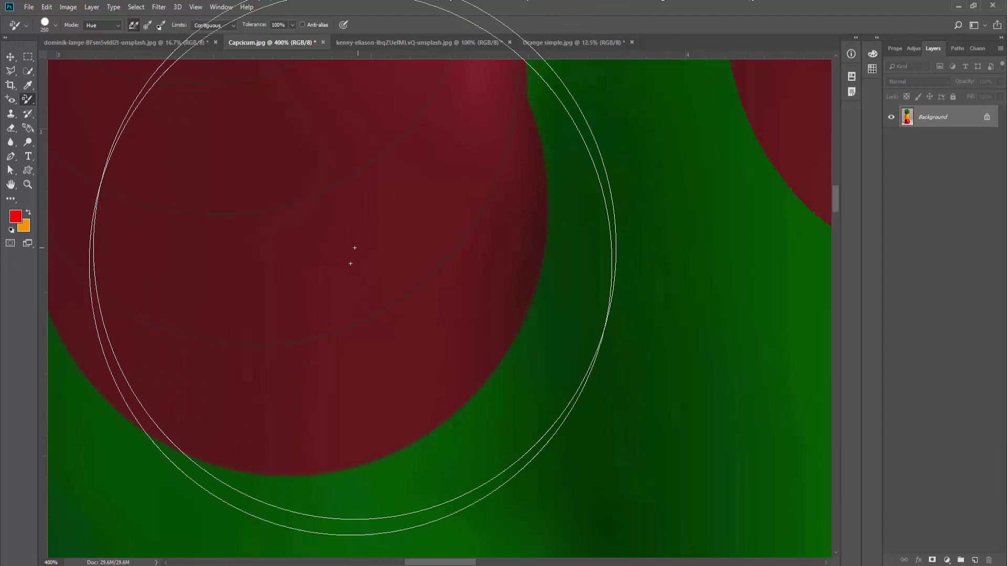
drag(312, 206, 460, 353)
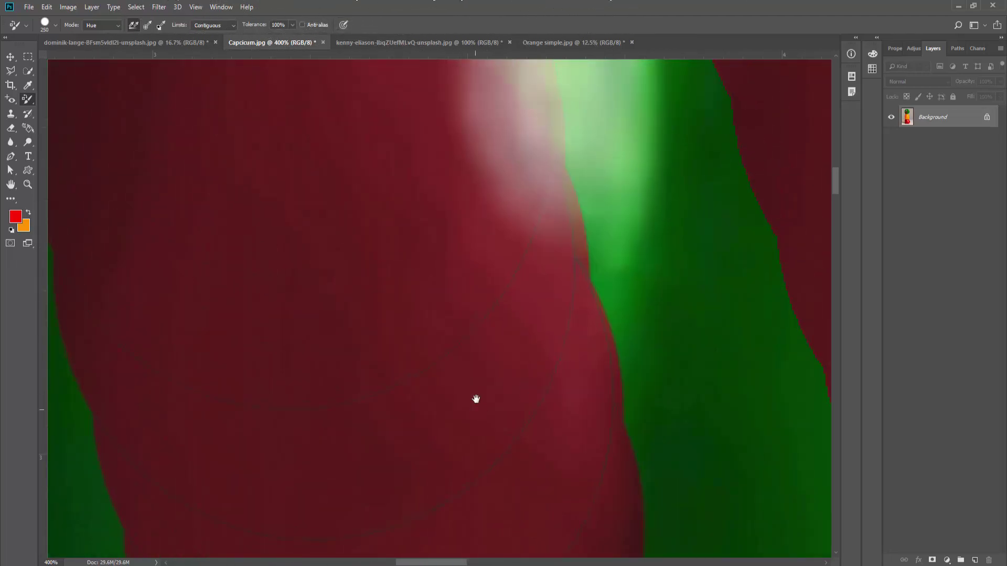
drag(476, 399, 483, 206)
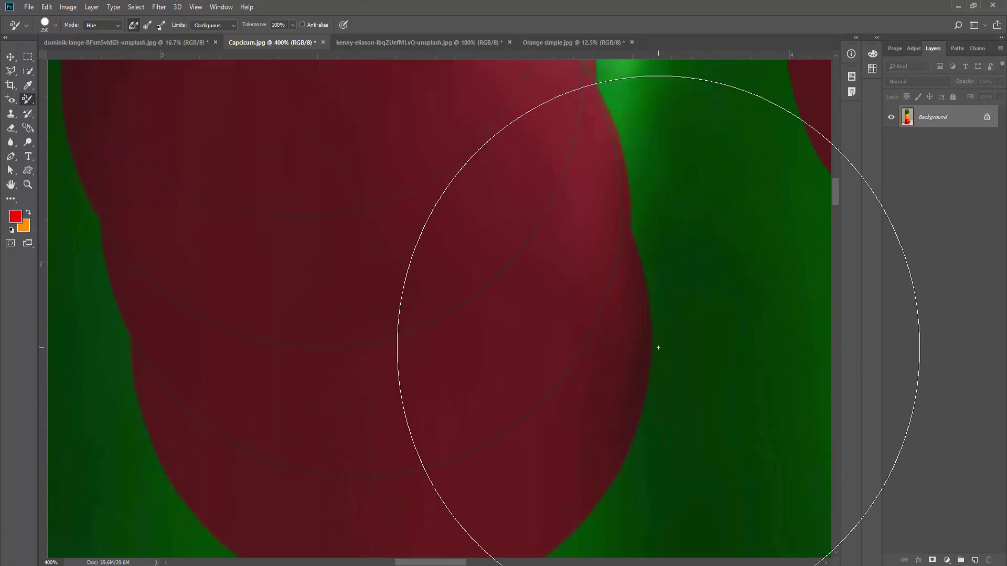
drag(658, 347, 580, 340)
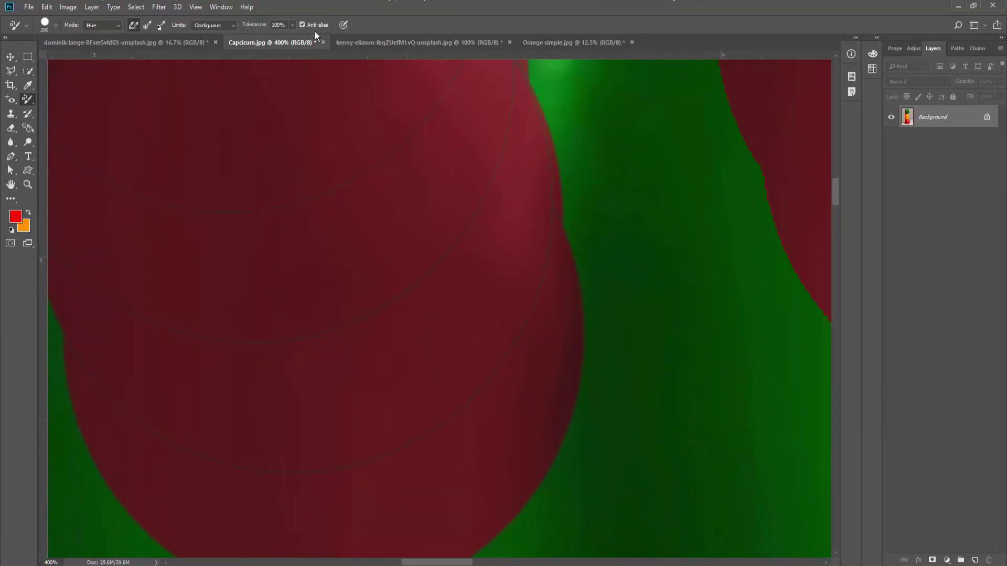
drag(573, 220, 197, 252)
mouse_move(645, 218)
mouse_down()
mouse_move(581, 258)
mouse_move(307, 209)
mouse_up()
drag(417, 358, 560, 535)
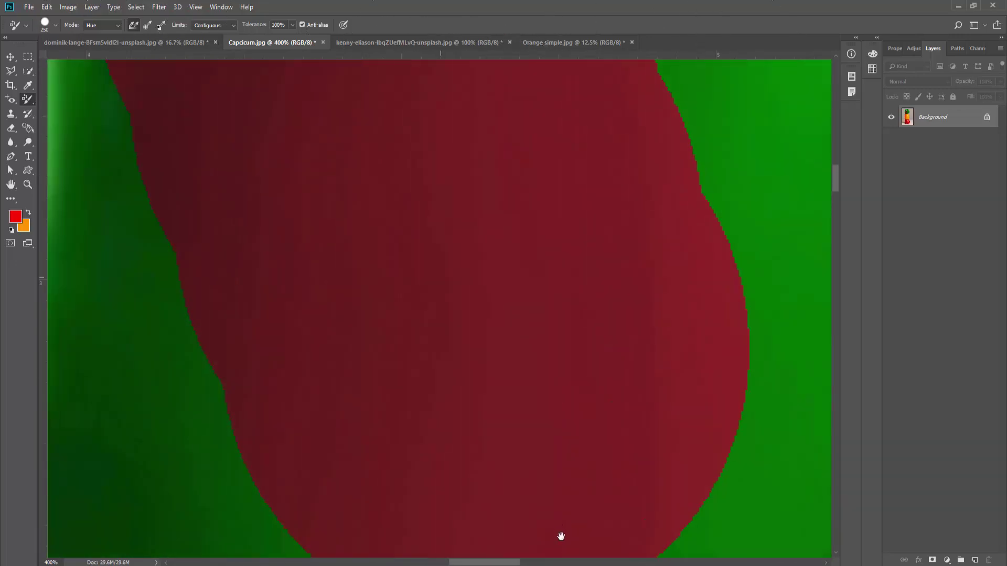
mouse_move(520, 494)
mouse_down()
mouse_move(505, 438)
mouse_move(506, 465)
mouse_move(398, 258)
mouse_move(469, 312)
mouse_move(458, 288)
mouse_up()
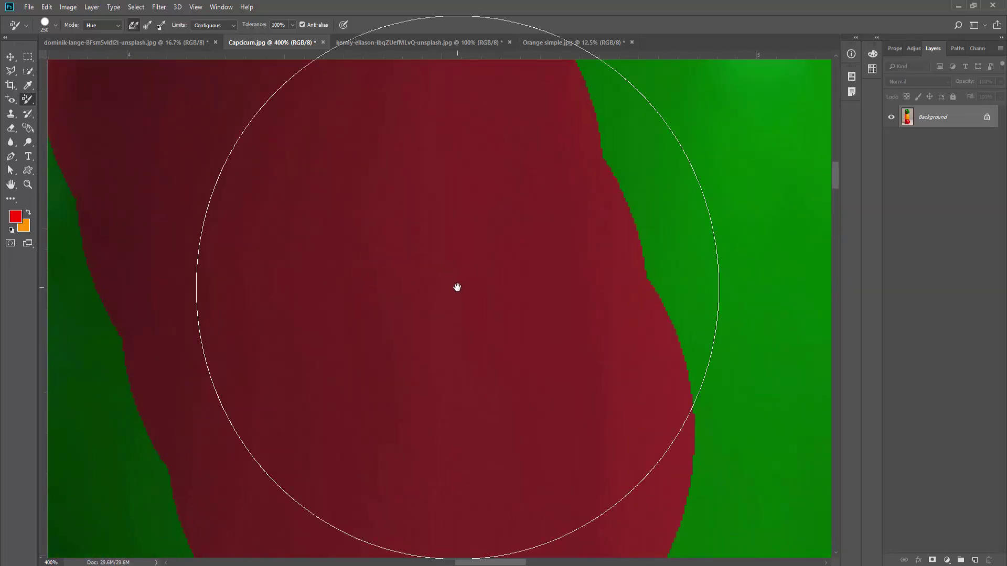
scroll(458, 287, down, 5)
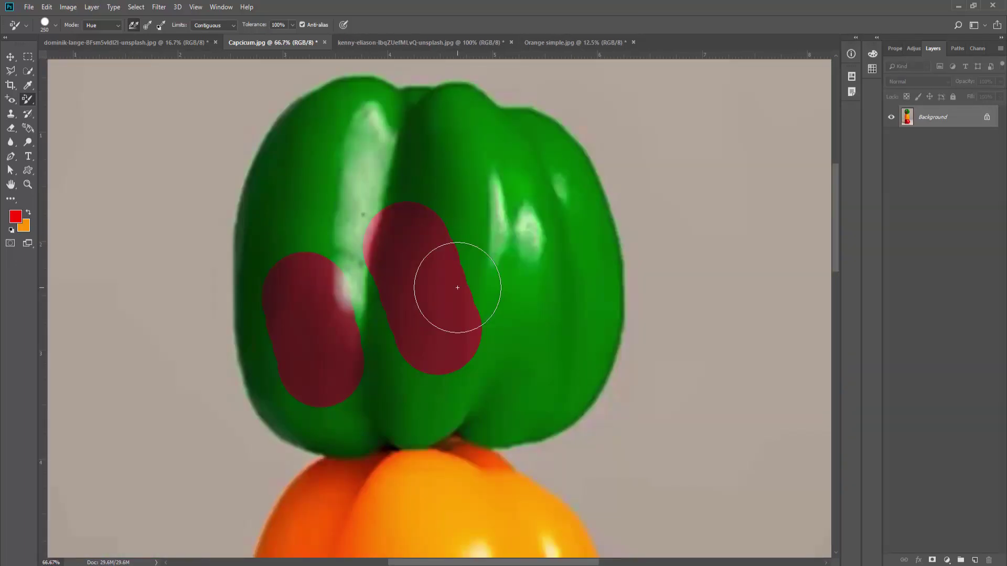